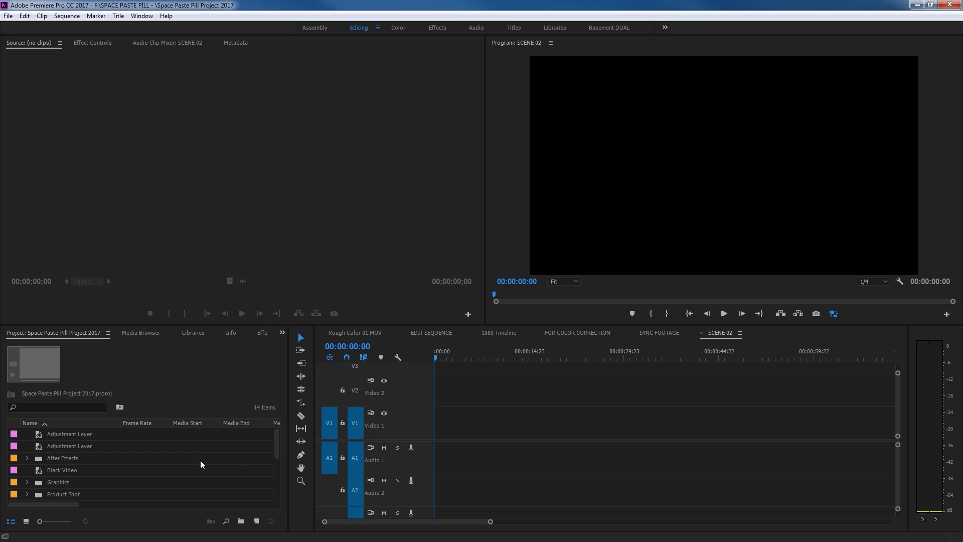
# Open the SCENE 02 bin and display its clips as enlarged thumbnails.
pyautogui.press('`')
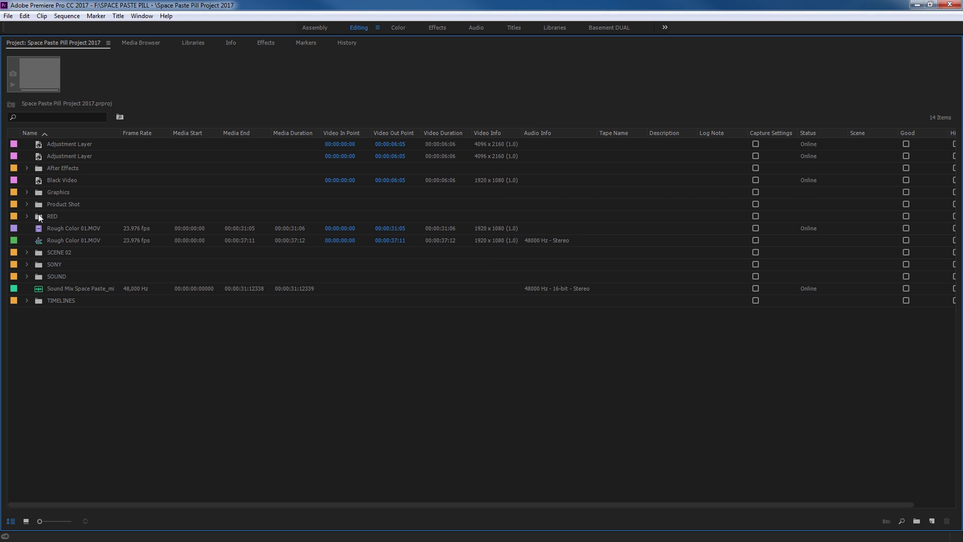
pyautogui.doubleClick(37, 252)
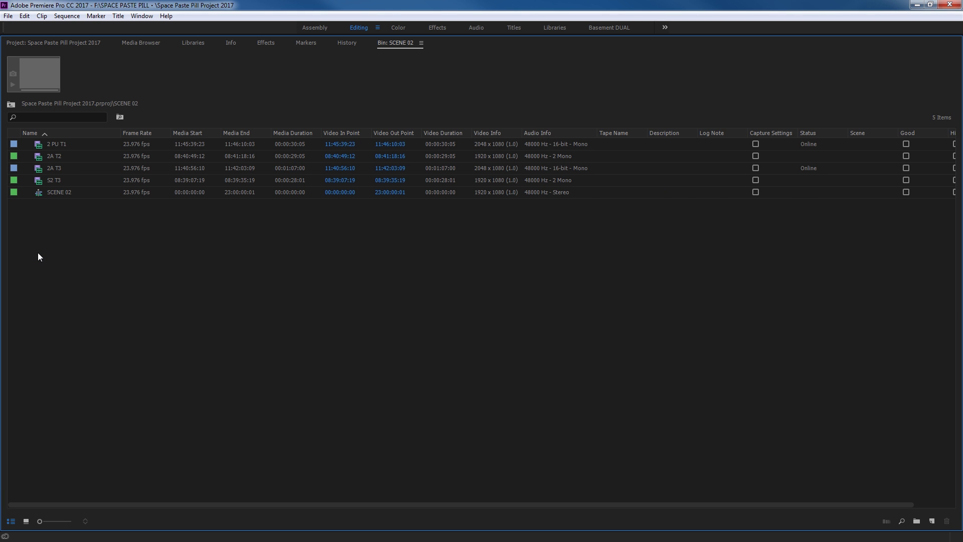
pyautogui.click(26, 521)
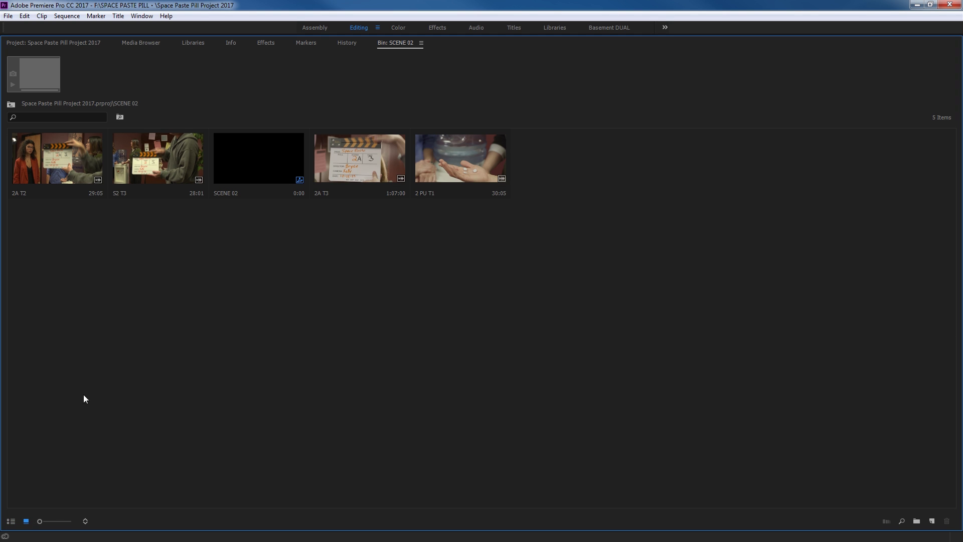
pyautogui.moveTo(39, 520); pyautogui.dragTo(55, 516)
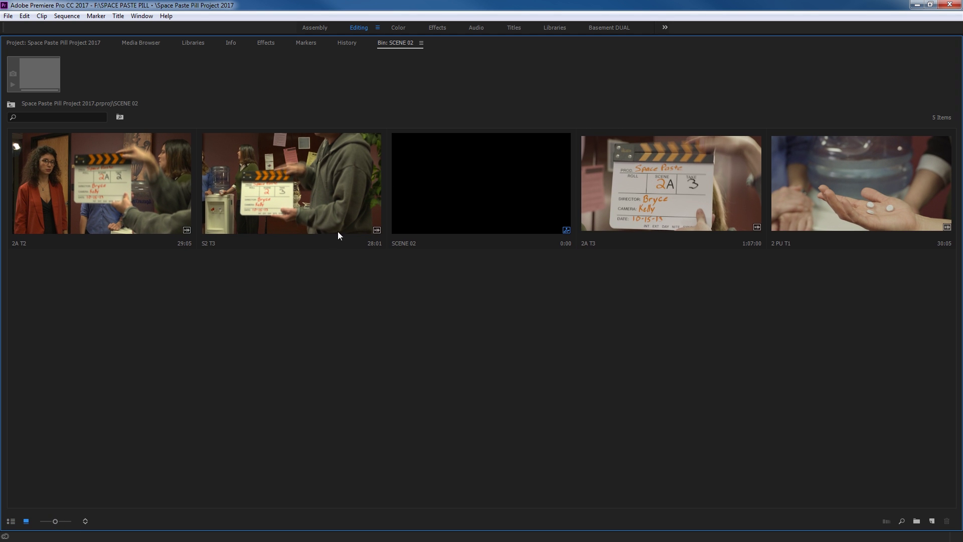
# Load clip S2 T3 in the source monitor and mark its range from 08:39:16:21 to 08:39:18:18.
pyautogui.doubleClick(260, 226)
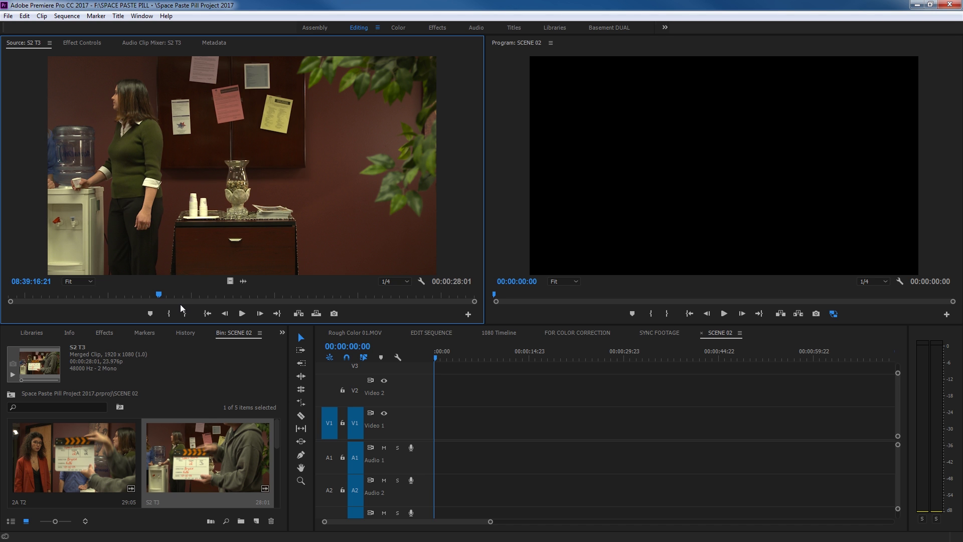
pyautogui.press('i')
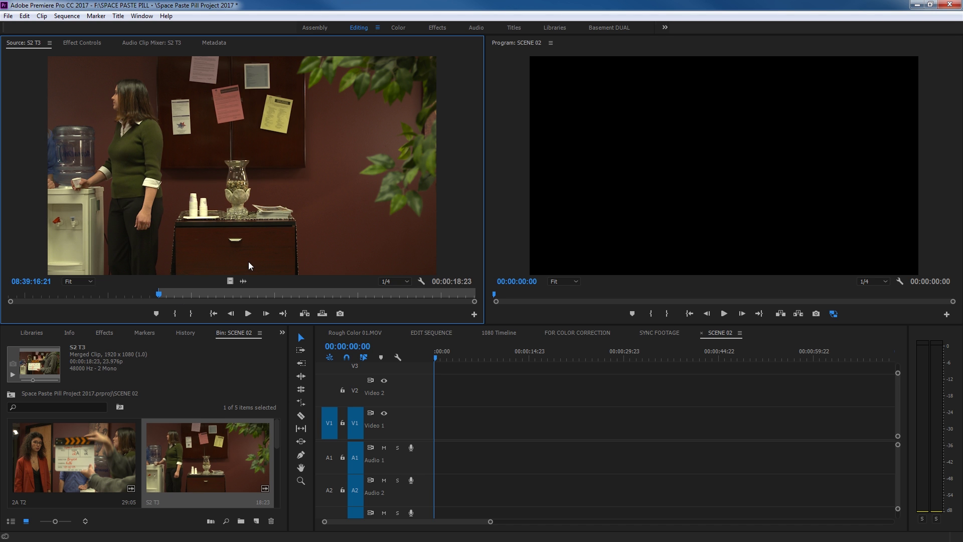
pyautogui.press('space')
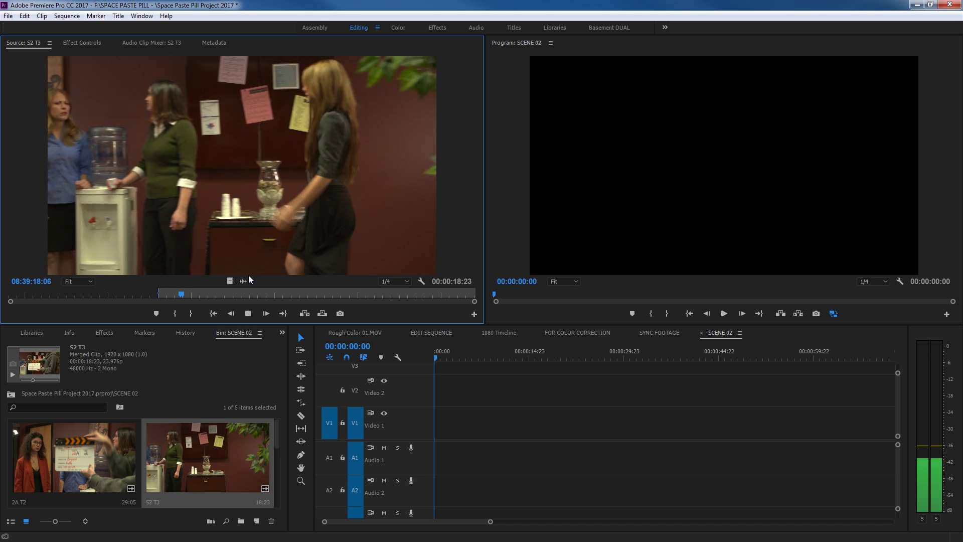
pyautogui.press('space')
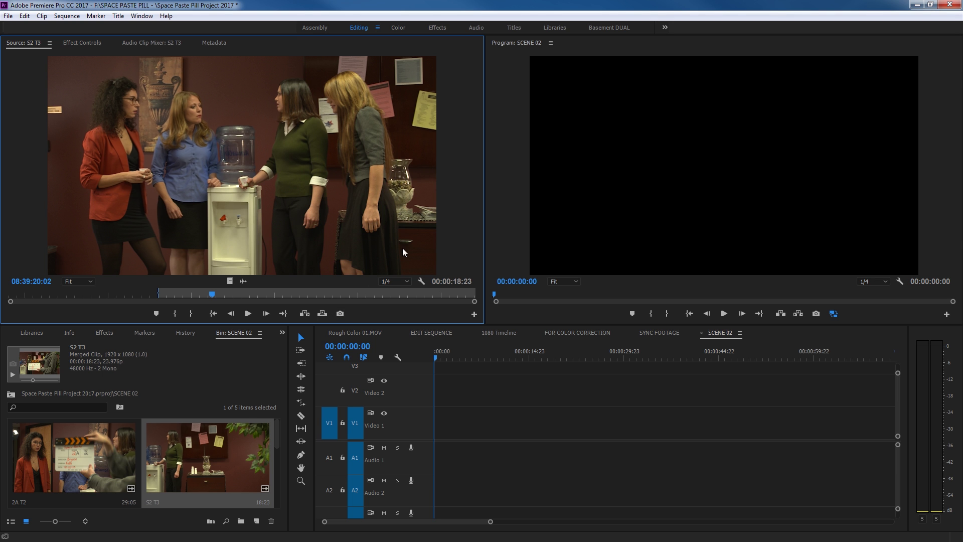
pyautogui.press('j')
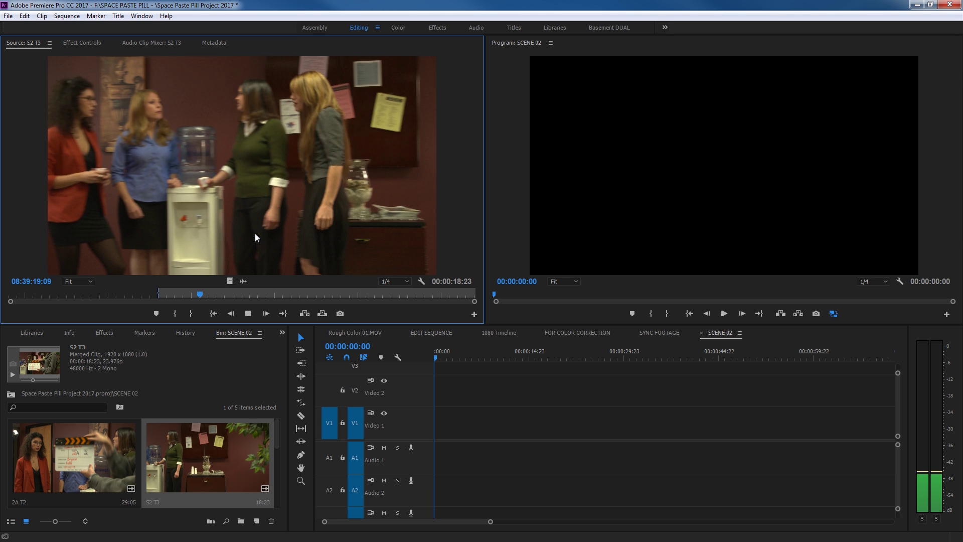
pyautogui.press('l')
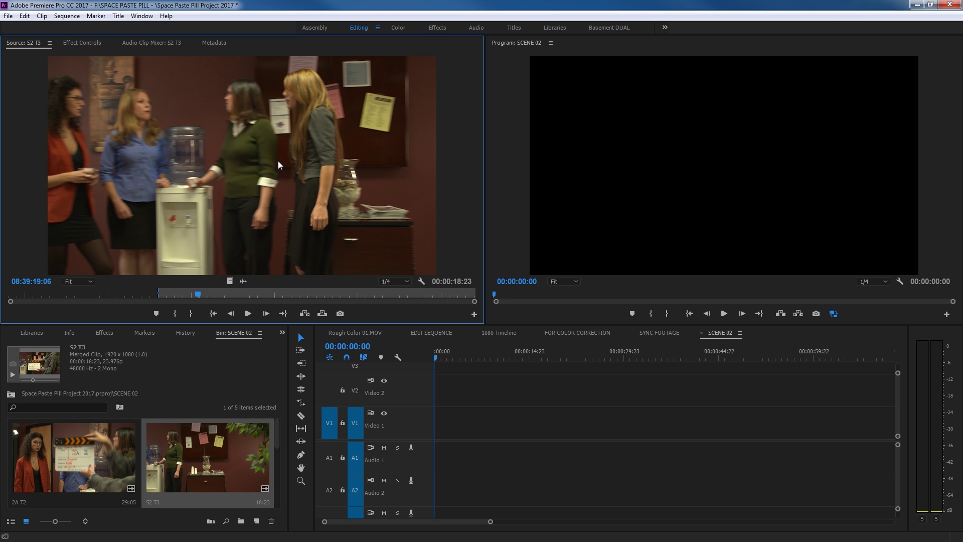
pyautogui.press('j')
pyautogui.press('k')
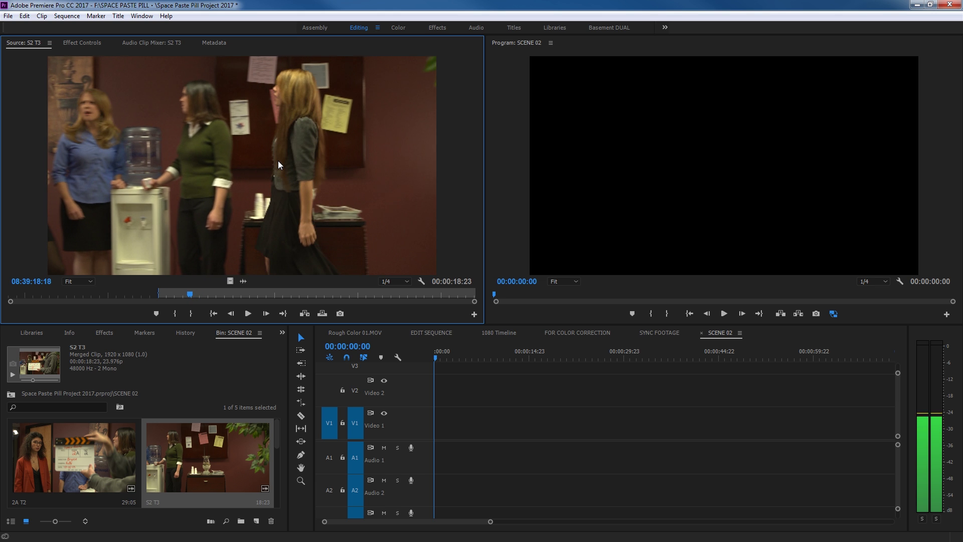
pyautogui.press('o')
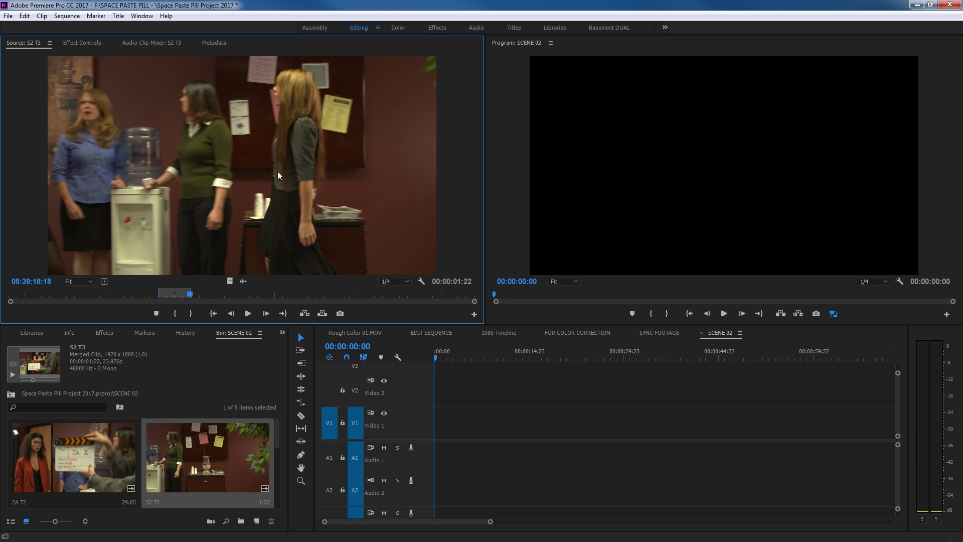
# Overwrite the marked S2 T3 range onto Video 1 and Audio 1 at the start of the SCENE 02 sequence.
pyautogui.click(339, 382)
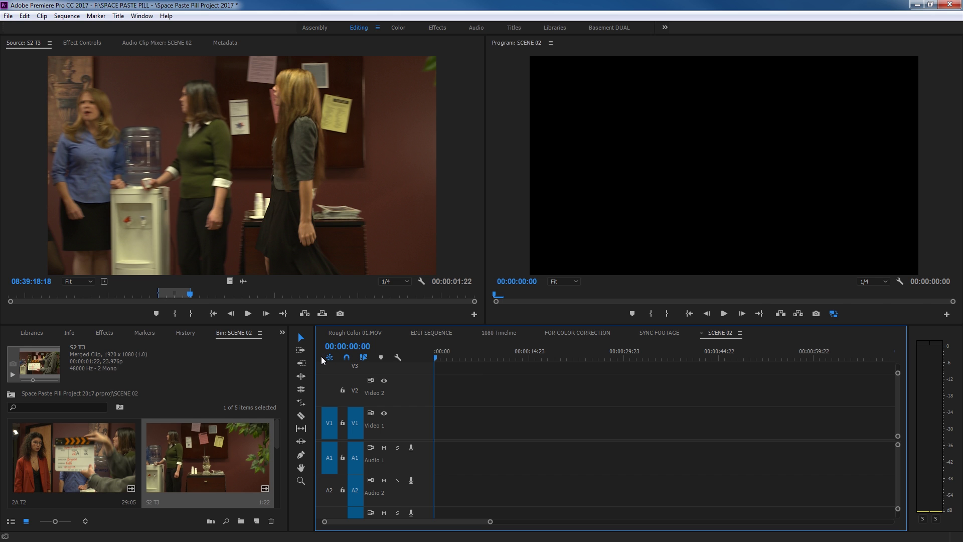
pyautogui.press('.')
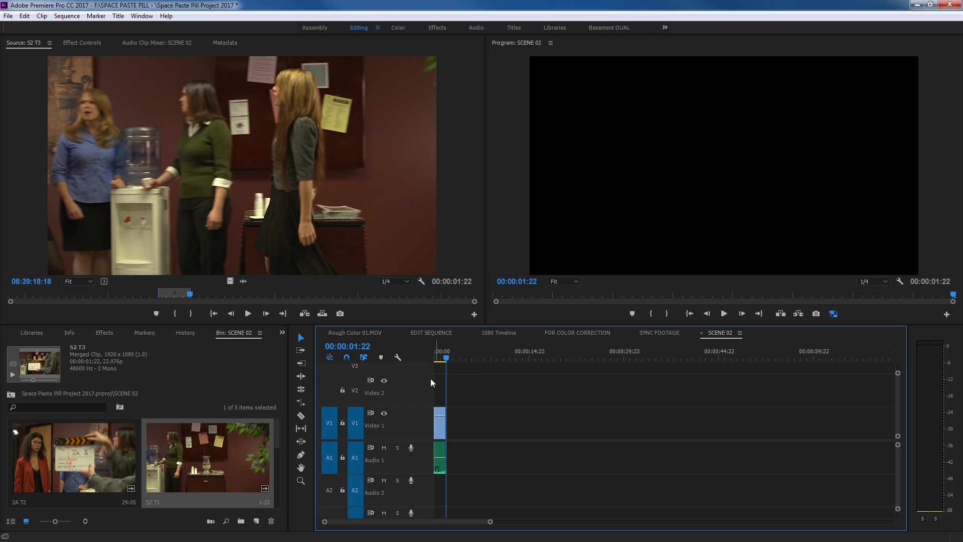
pyautogui.press('\\')
# Load clip 2A T3 from the SCENE 02 bin and mark its in point at 11:41:56:07.
pyautogui.press('`')
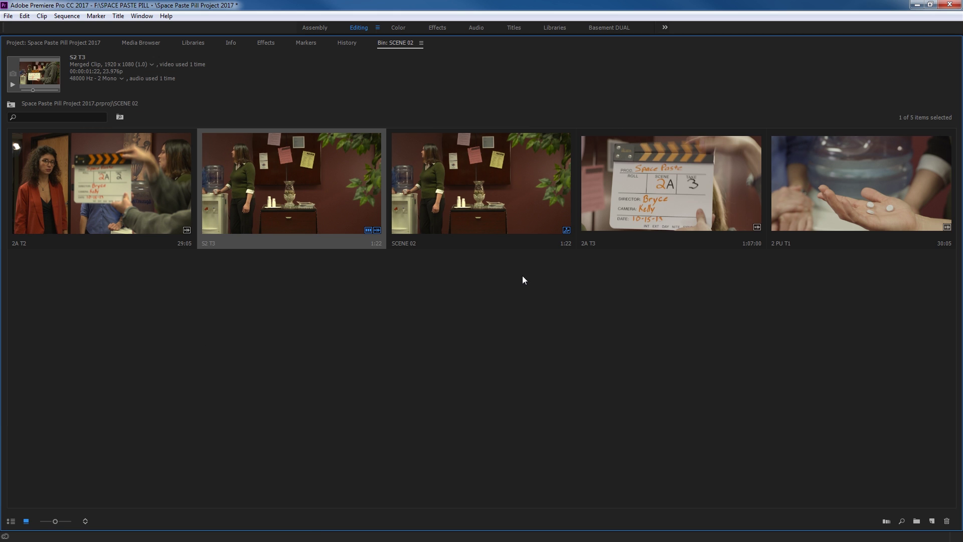
pyautogui.doubleClick(678, 183)
pyautogui.press('`')
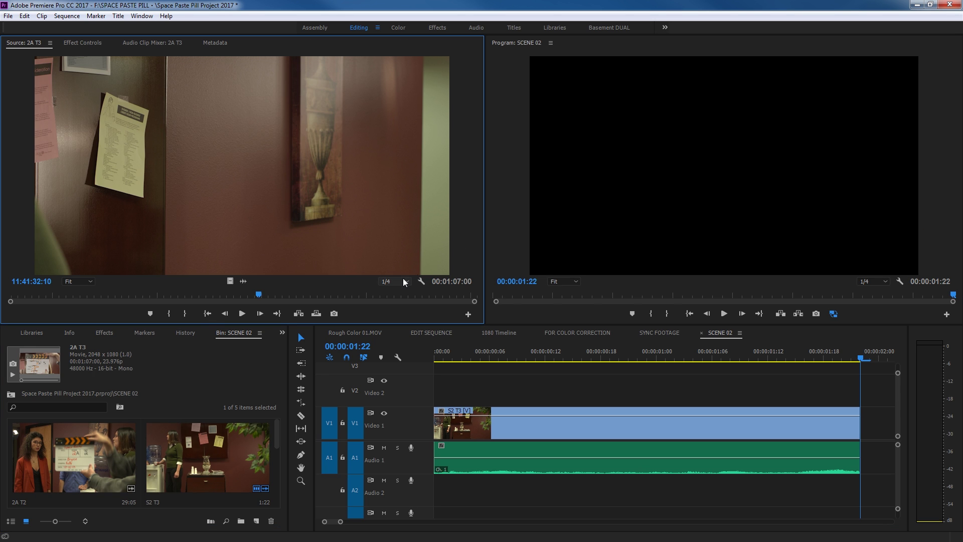
pyautogui.moveTo(243, 296); pyautogui.dragTo(395, 305)
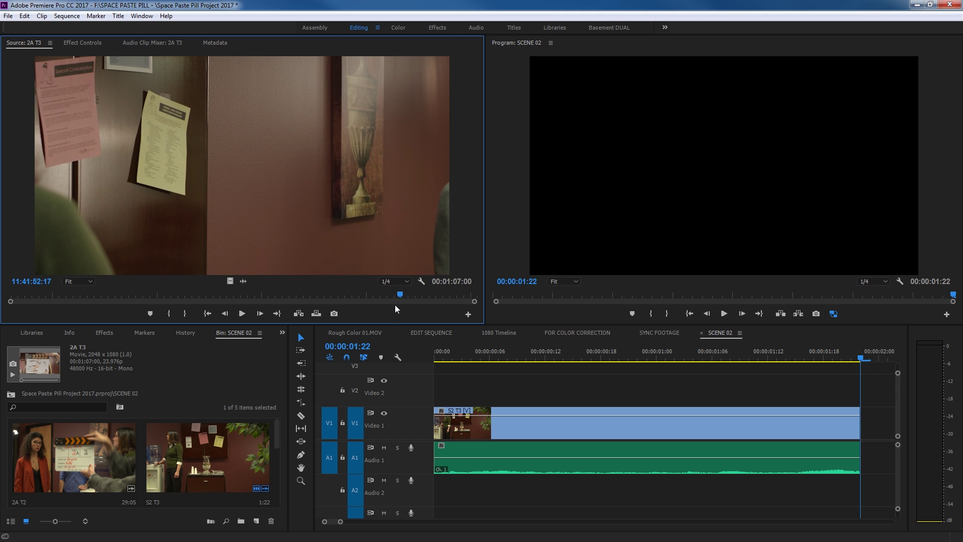
pyautogui.press('space')
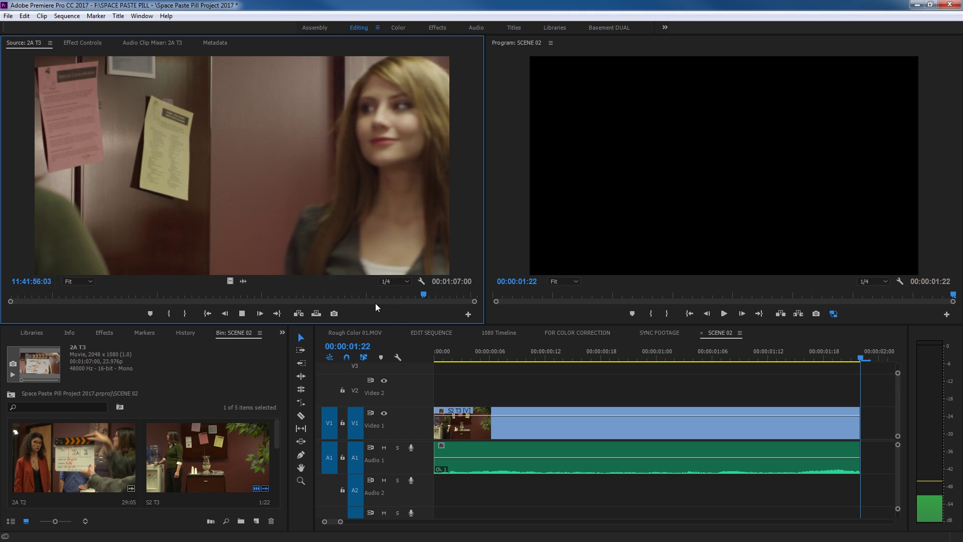
pyautogui.press('space')
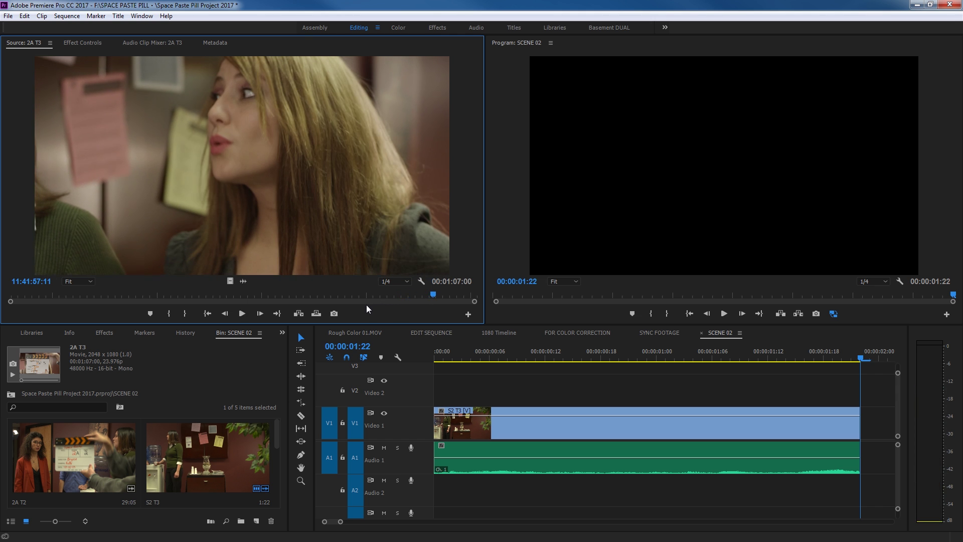
pyautogui.press('j')
pyautogui.press('k')
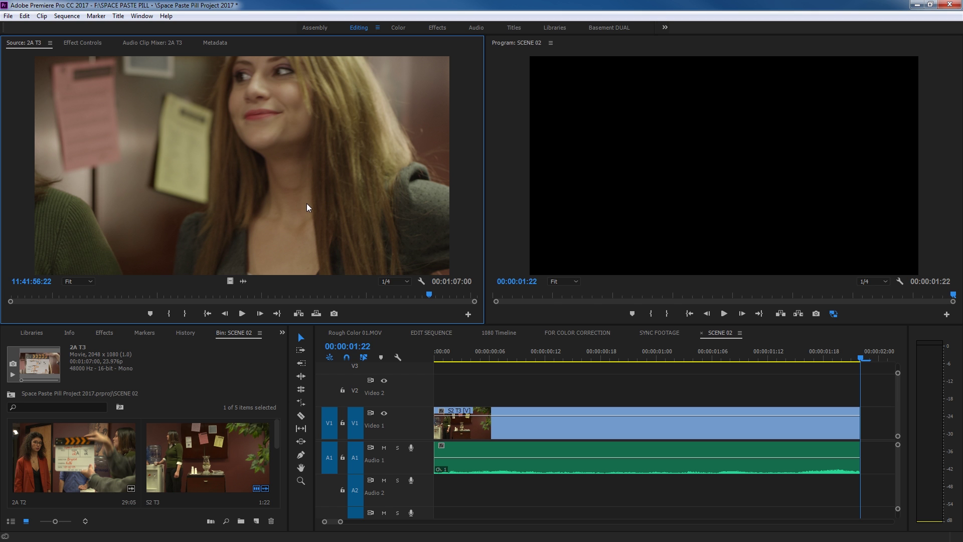
pyautogui.press('j')
pyautogui.press('k')
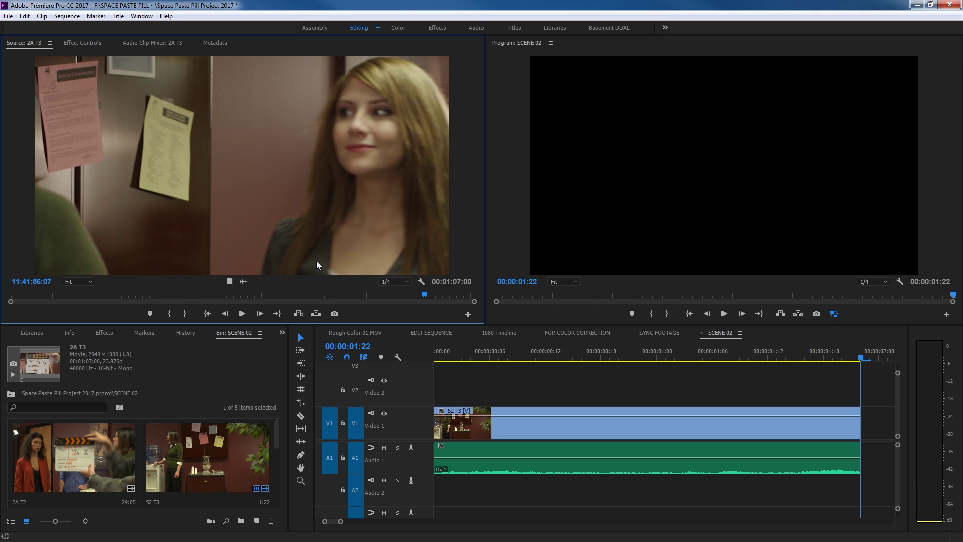
pyautogui.press('o')
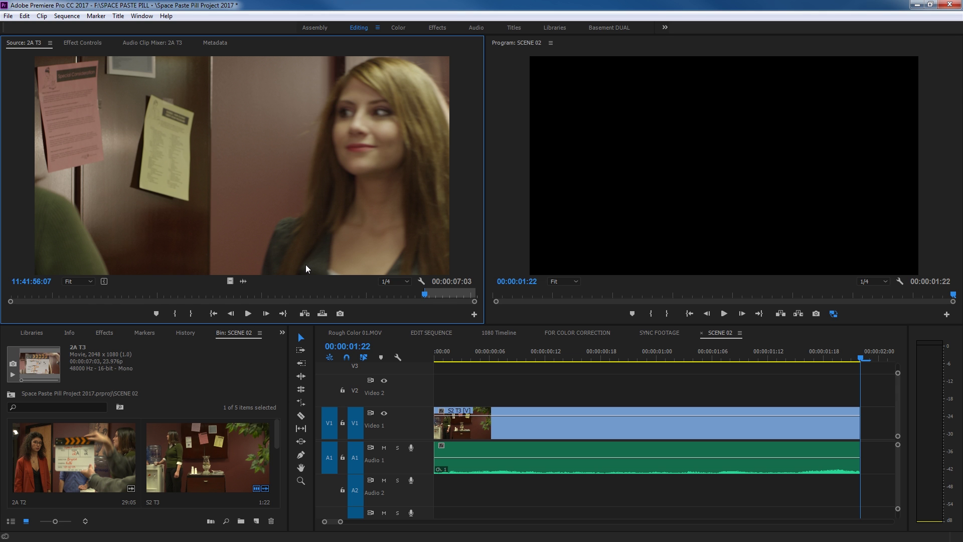
# Mark the out point of 2A T3 at 11:41:58:12 and overwrite the range into the sequence directly after the S2 T3 clip.
pyautogui.press('l')
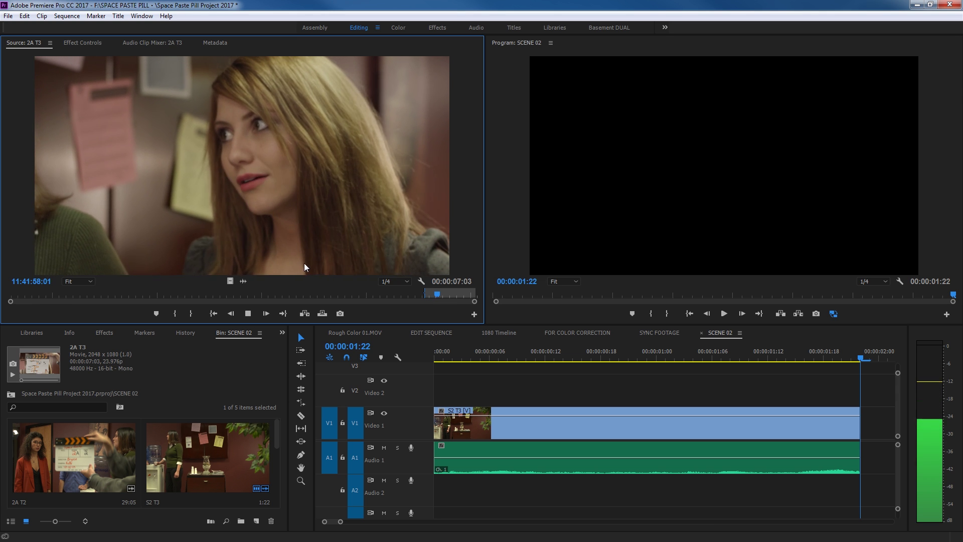
pyautogui.press('k')
pyautogui.press('i')
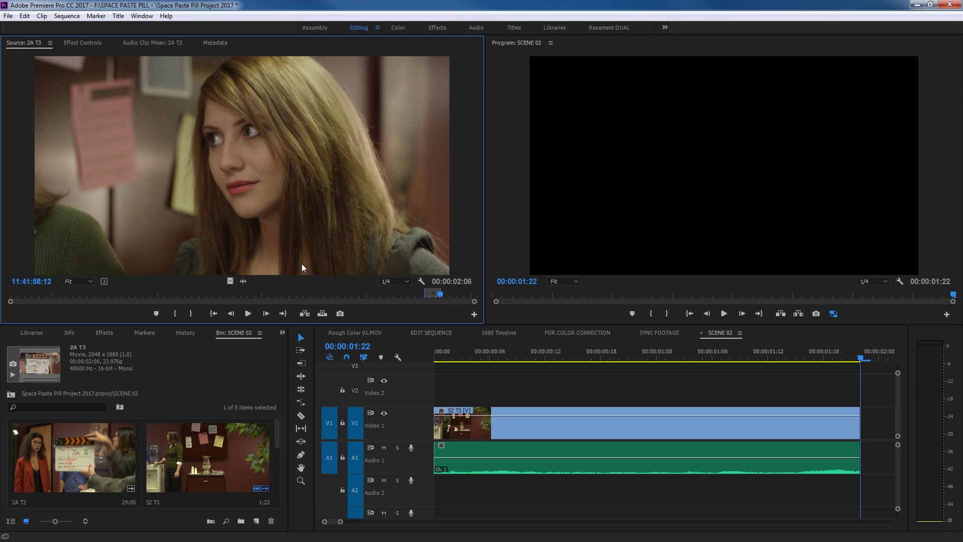
pyautogui.press('.')
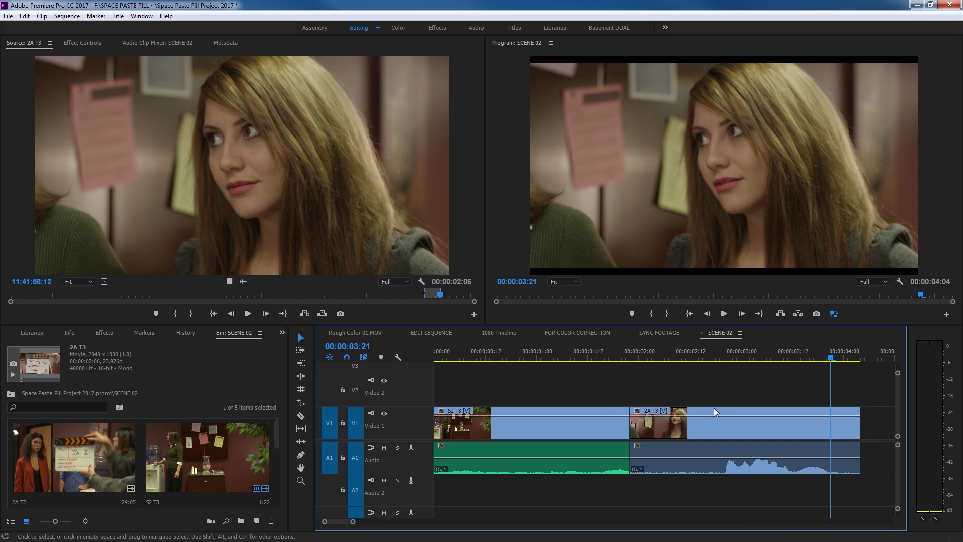
# Load clip 2A T2 in the source monitor and mark its range from 08:41:05:06 to 08:41:06:23.
pyautogui.moveTo(74, 457); pyautogui.dragTo(318, 231)
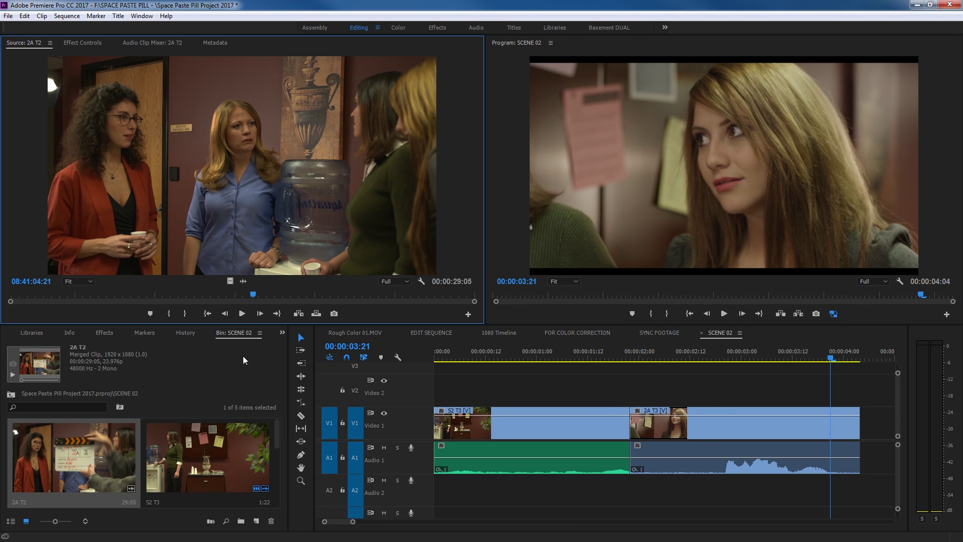
pyautogui.press('space')
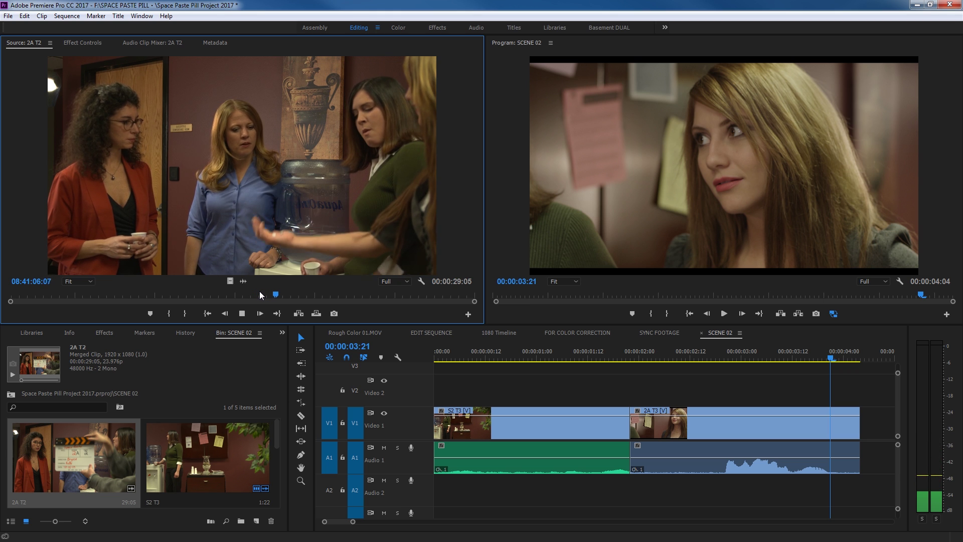
pyautogui.press('space')
pyautogui.moveTo(283, 295); pyautogui.dragTo(261, 297)
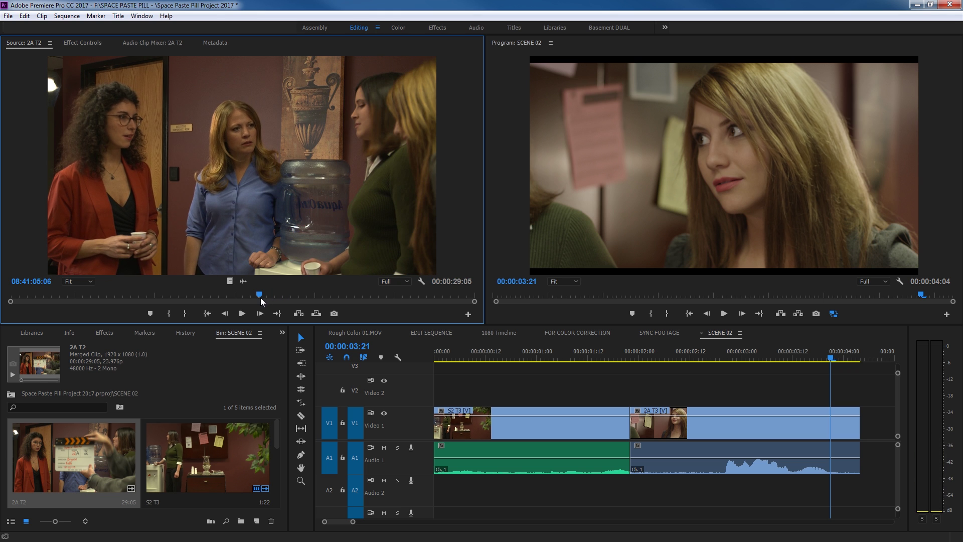
pyautogui.press('i')
pyautogui.press('space')
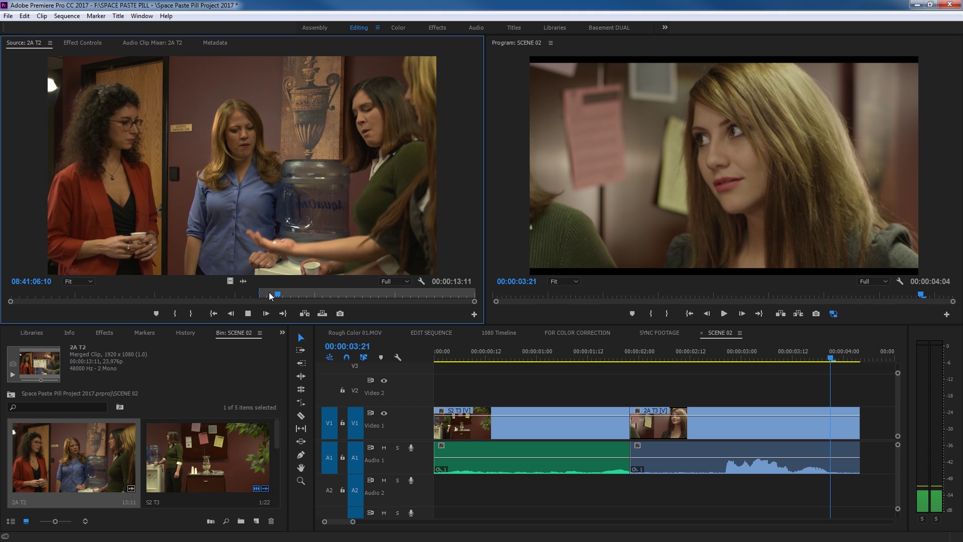
pyautogui.press('space')
pyautogui.press('o')
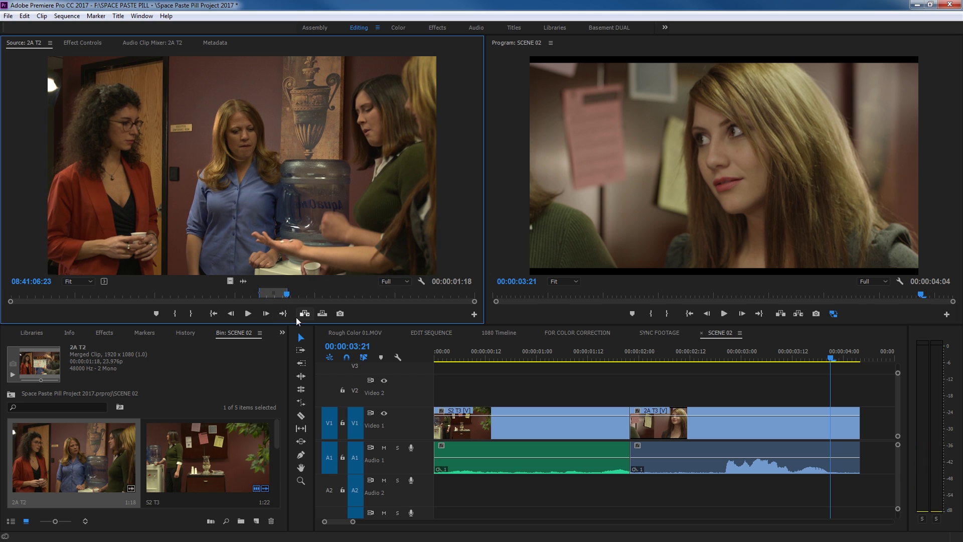
# Insert the marked 2A T2 range at the end of the SCENE 02 sequence.
pyautogui.hotkey('shift', '3')
pyautogui.press('End')
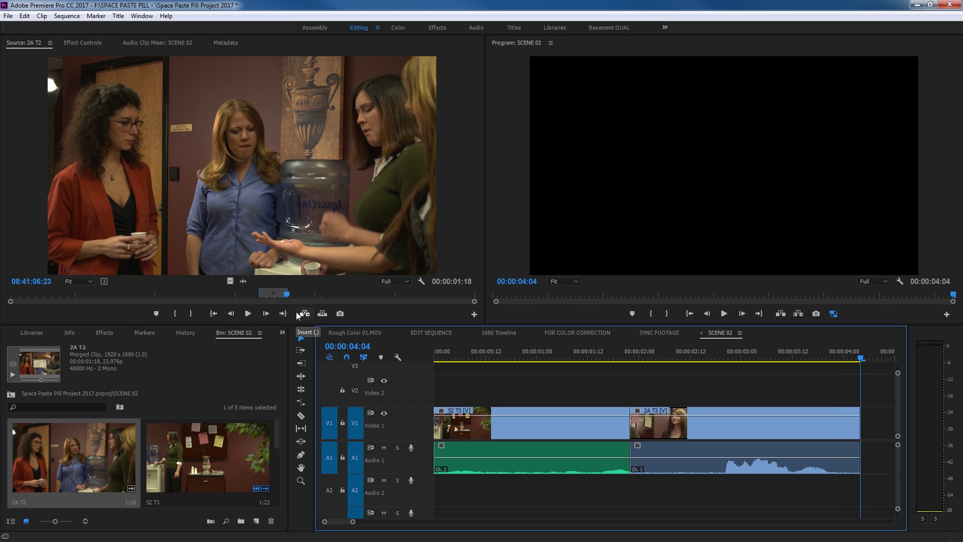
pyautogui.click(296, 315)
# Load clip 2 PU T1 from the SCENE 02 bin and mark its range from 11:45:53:19 to 11:45:57:07.
pyautogui.press('`')
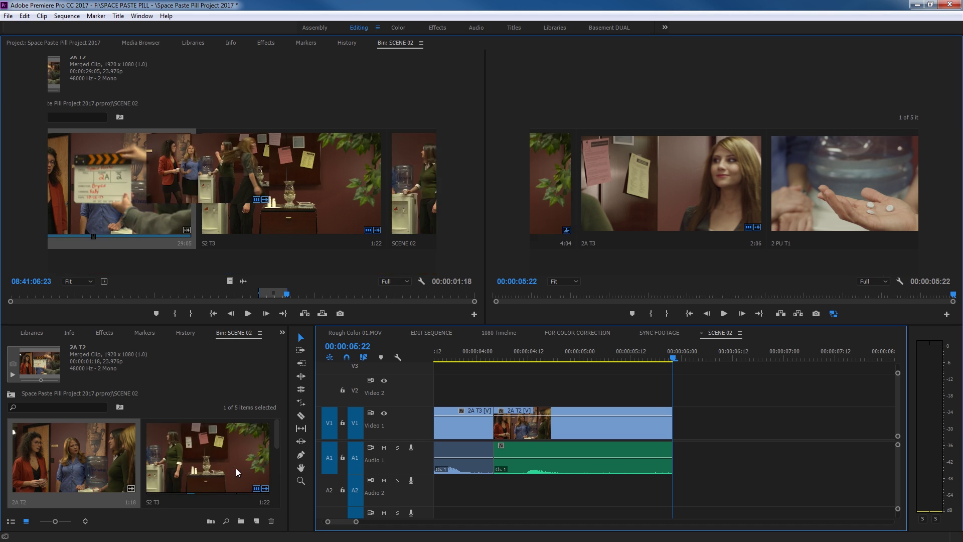
pyautogui.doubleClick(806, 211)
pyautogui.moveTo(240, 303); pyautogui.dragTo(224, 299)
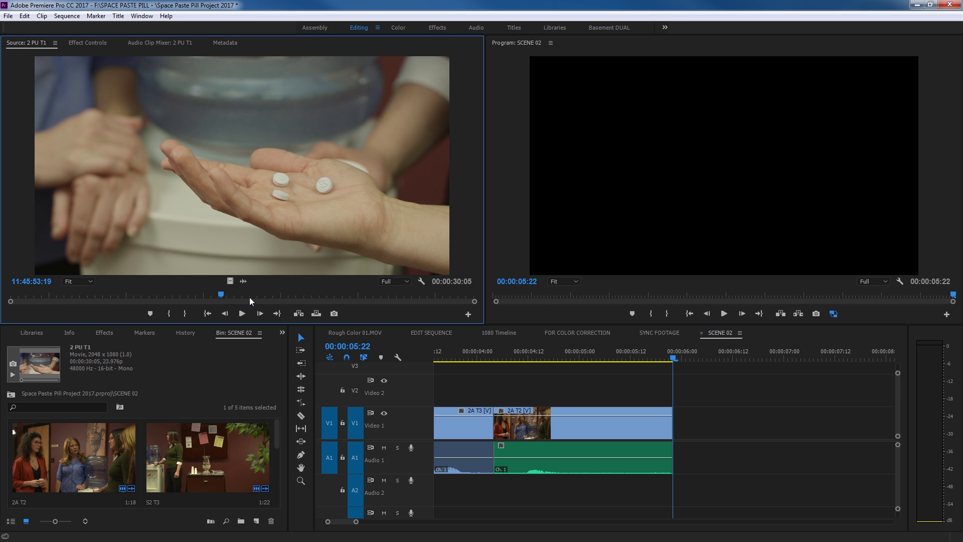
pyautogui.press('i')
pyautogui.press('space')
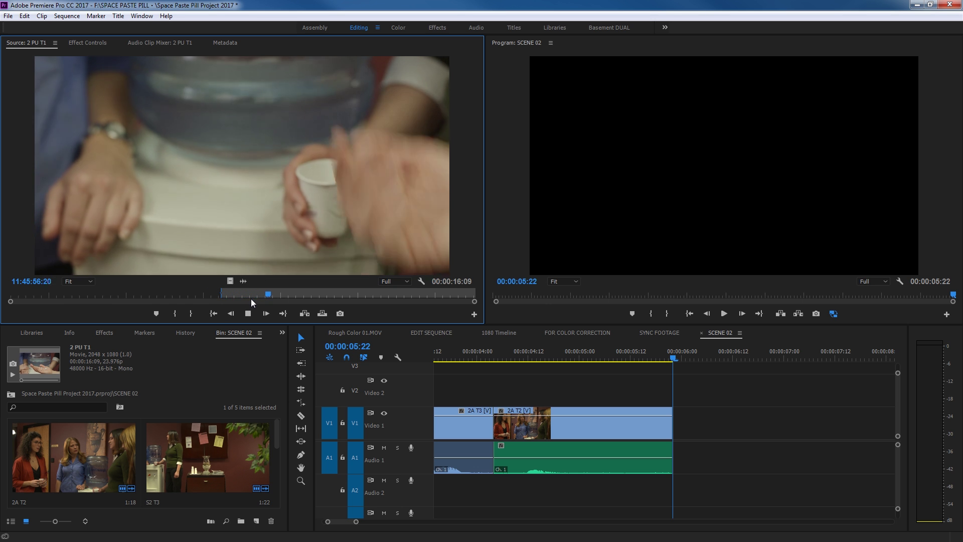
pyautogui.press('space')
pyautogui.press('o')
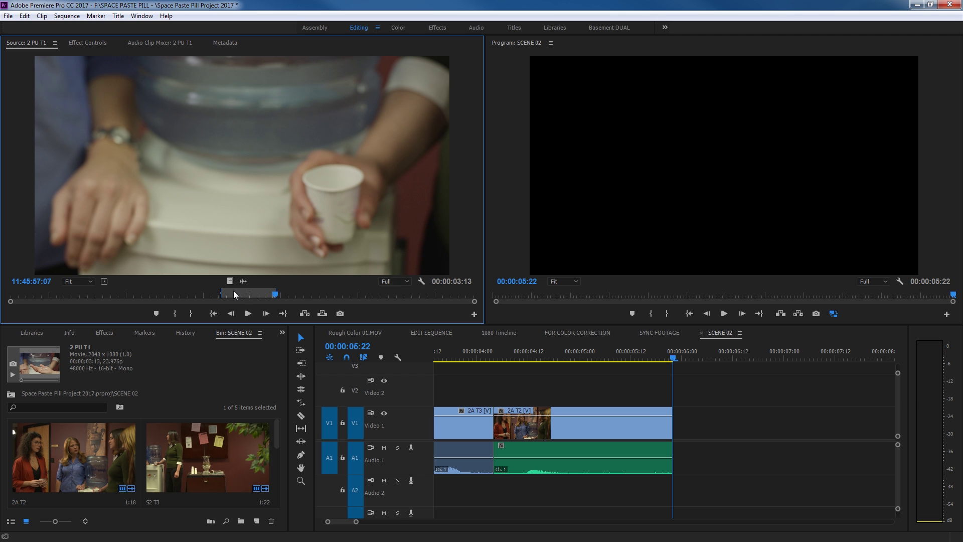
# Overwrite the marked 2 PU T1 range into the SCENE 02 sequence directly after the 2A T2 clip.
pyautogui.press('.')
pyautogui.click(613, 396)
pyautogui.press('\\')
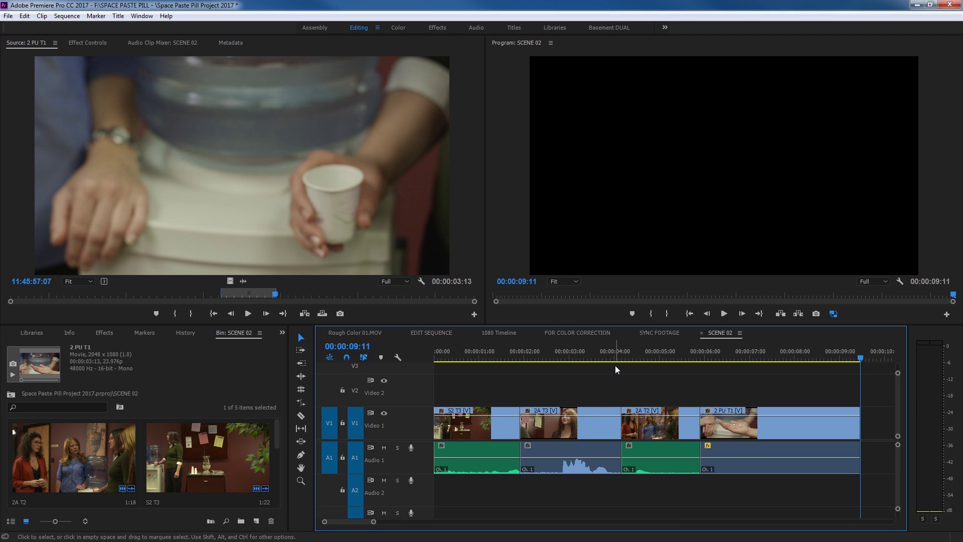
# Play the SCENE 02 sequence from its start and step through the edit points, finishing at the cut between S2 T3 and 2A T3.
pyautogui.press('Home')
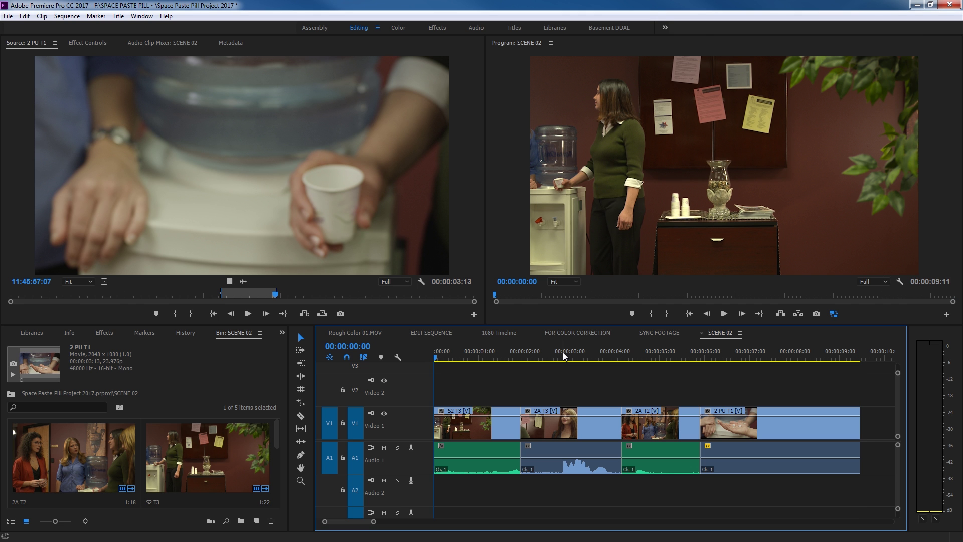
pyautogui.press('space')
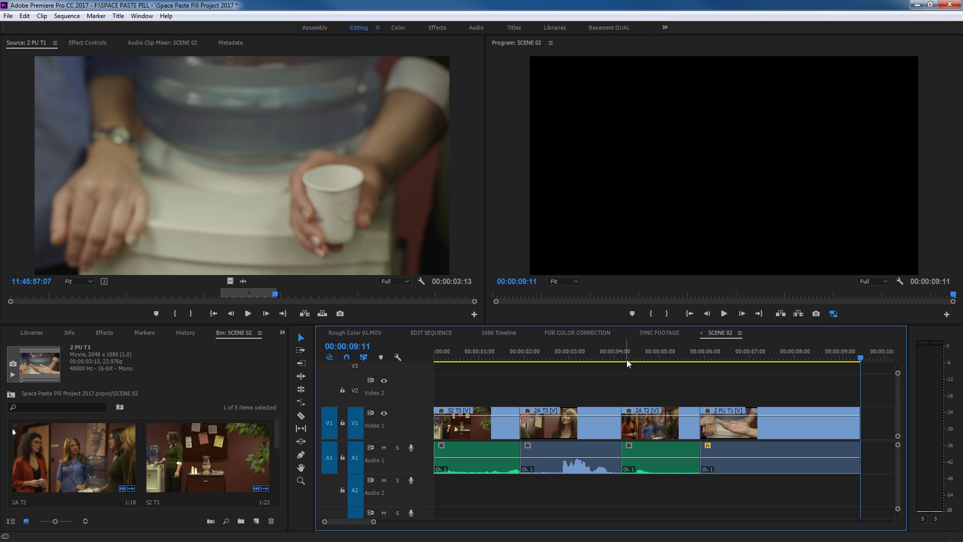
pyautogui.press('Up')
pyautogui.press('Up')
pyautogui.press('Up')
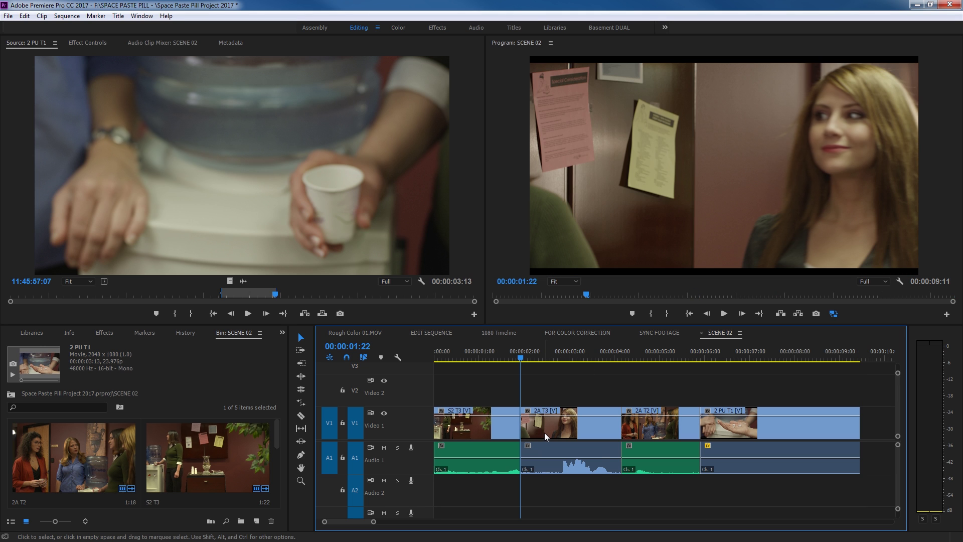
pyautogui.press('Down')
pyautogui.press('Down')
pyautogui.press('Down')
pyautogui.press('Up')
pyautogui.press('Up')
pyautogui.press('Up')
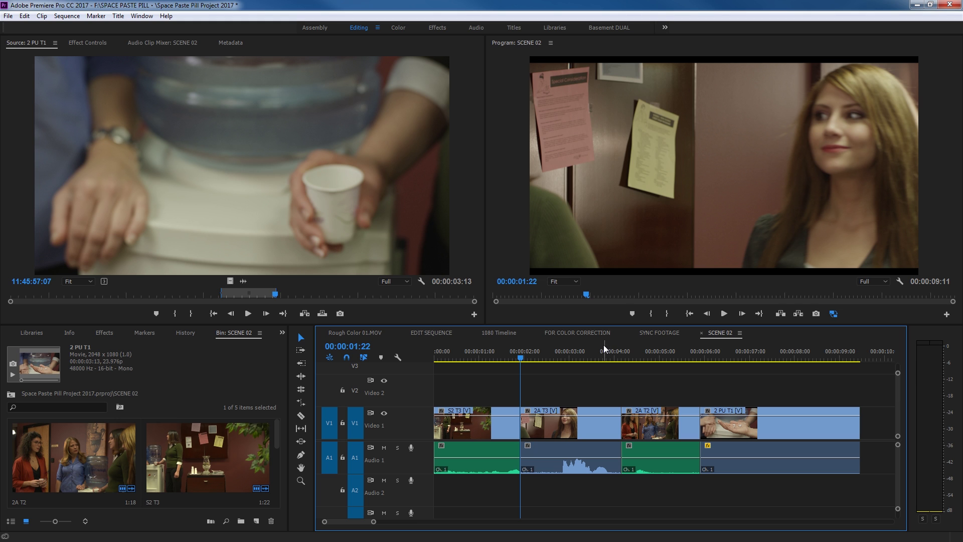
# Open the S2 T3 / 2A T3 cut in trim mode and try shortening the end of S2 T3 by shuttling back and forth.
pyautogui.press('t')
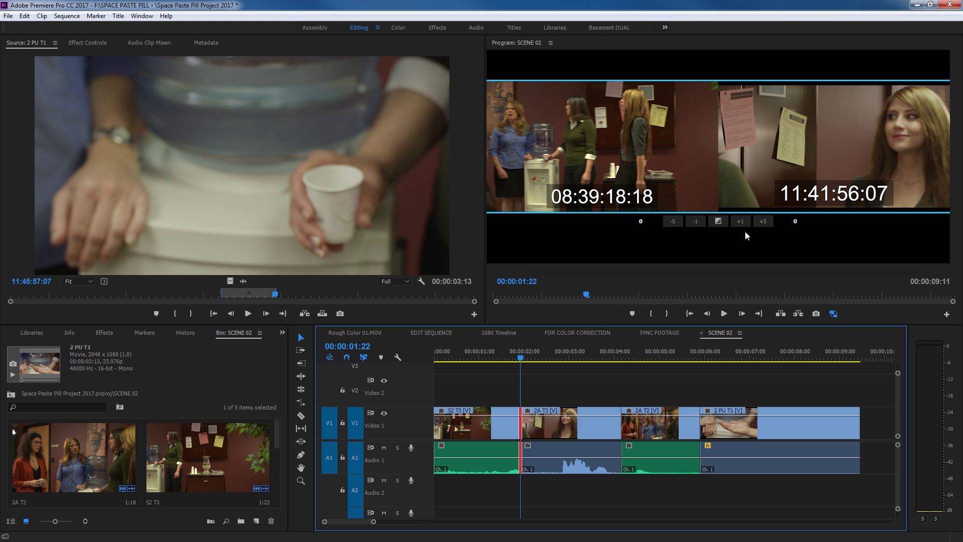
pyautogui.press('`')
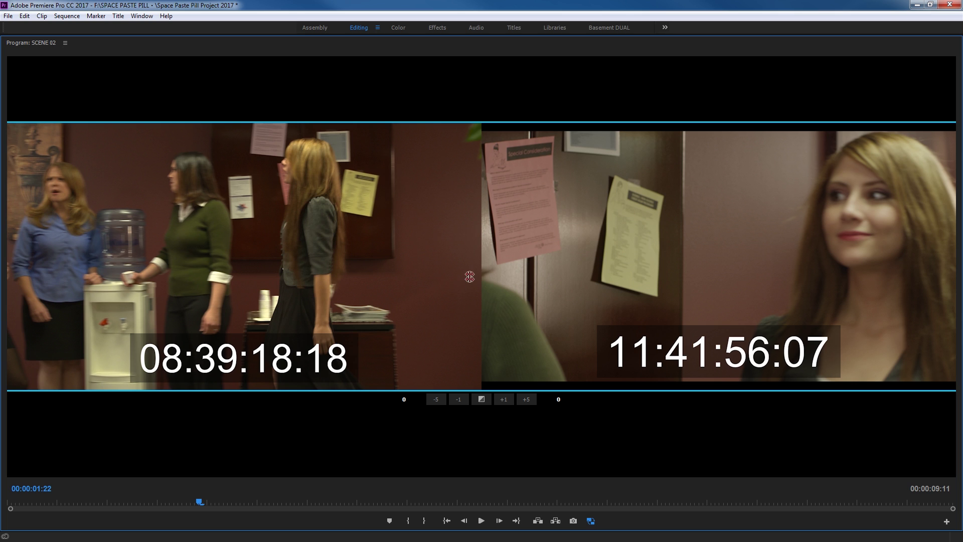
pyautogui.click(454, 232)
pyautogui.press('j')
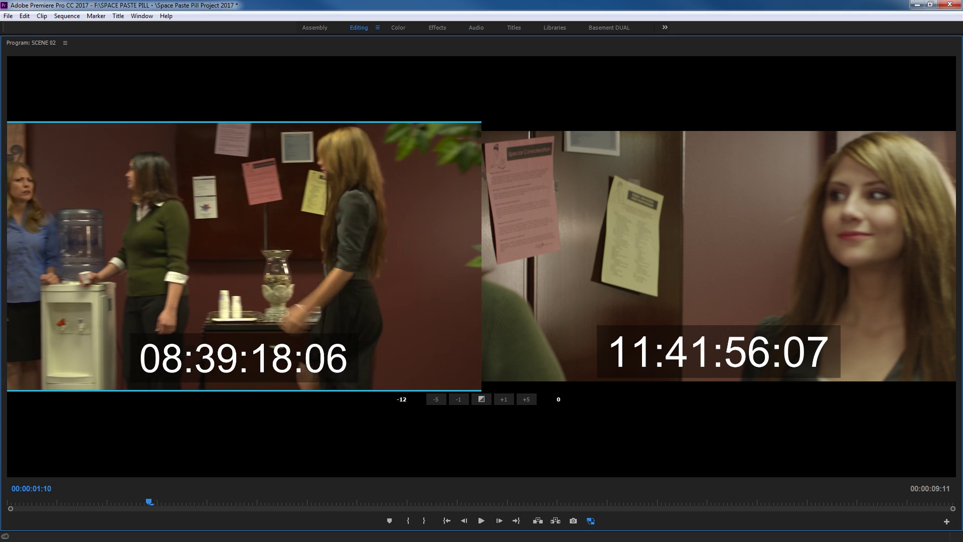
pyautogui.press('k')
pyautogui.press('l')
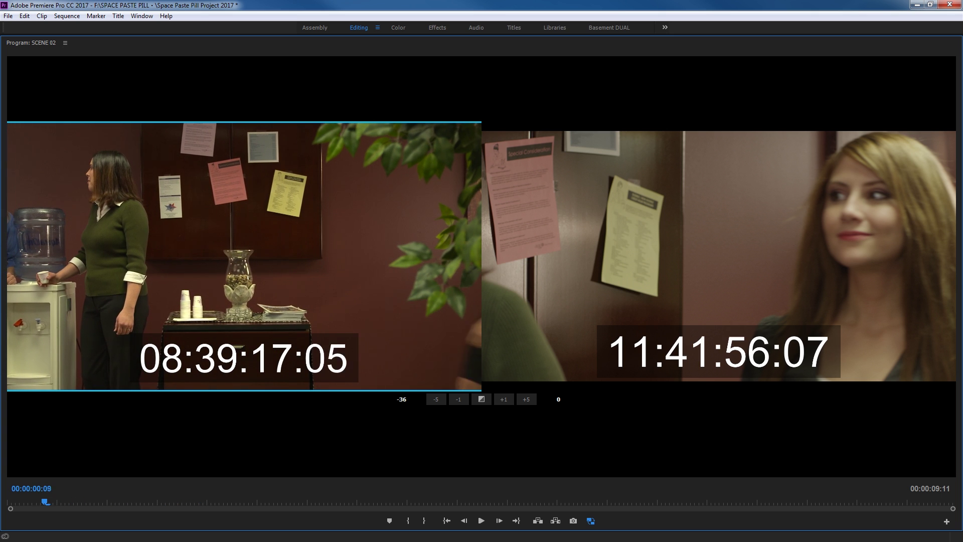
pyautogui.press('k')
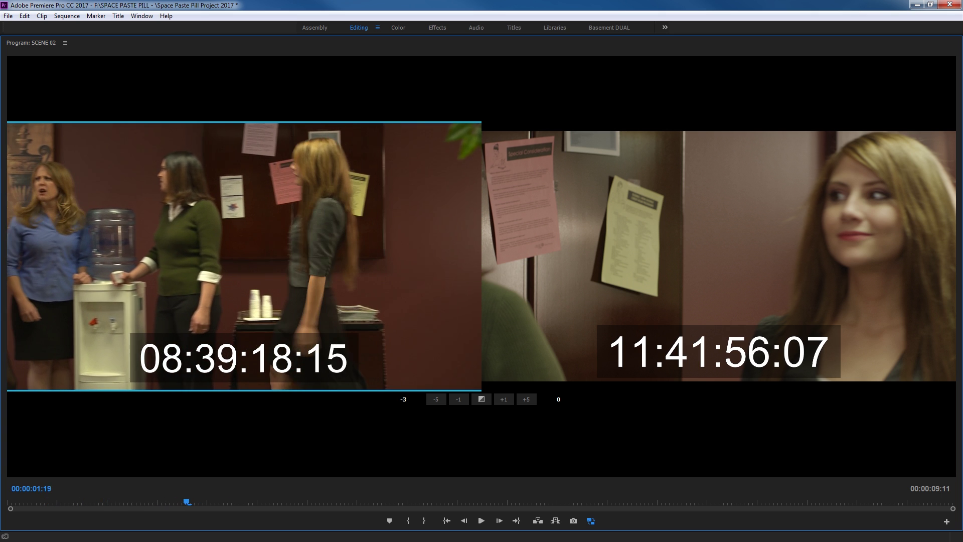
pyautogui.press('j')
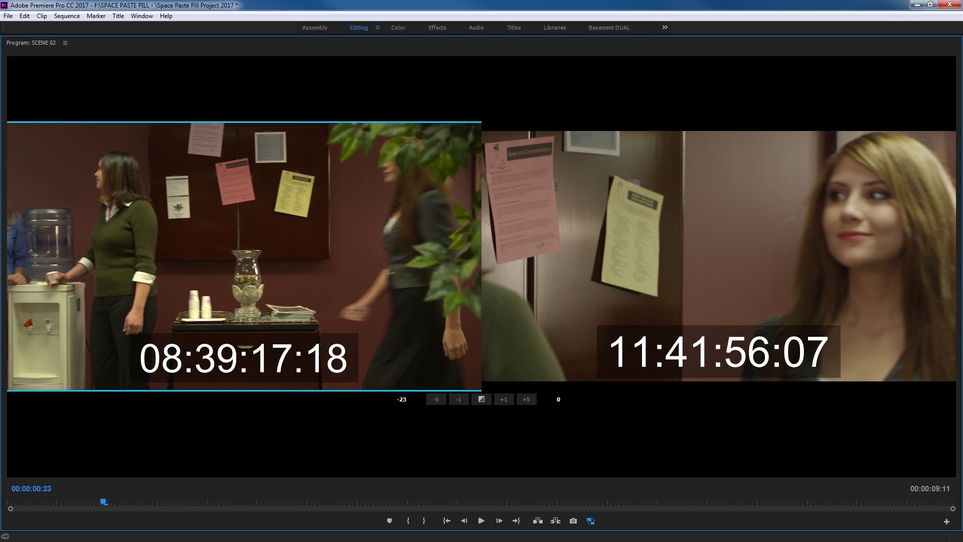
pyautogui.press('l')
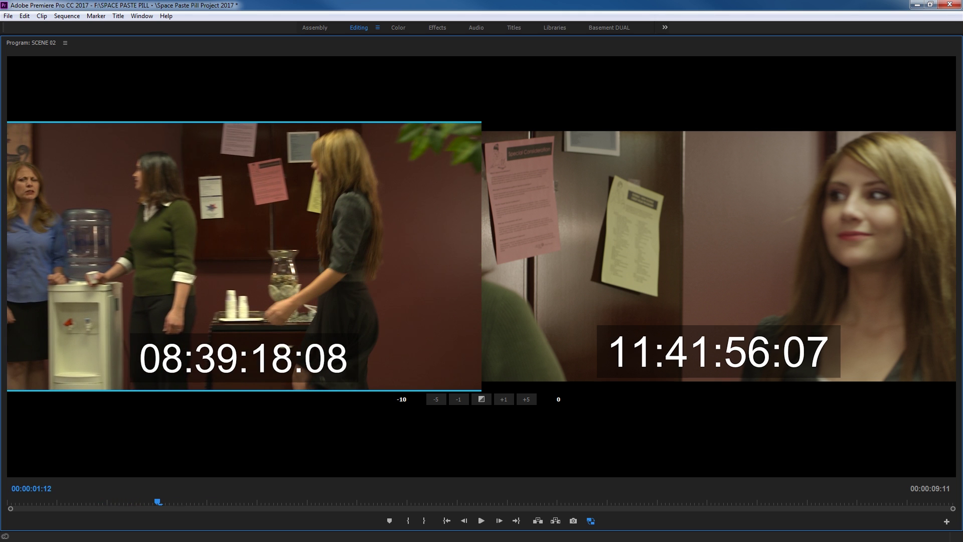
pyautogui.press('j')
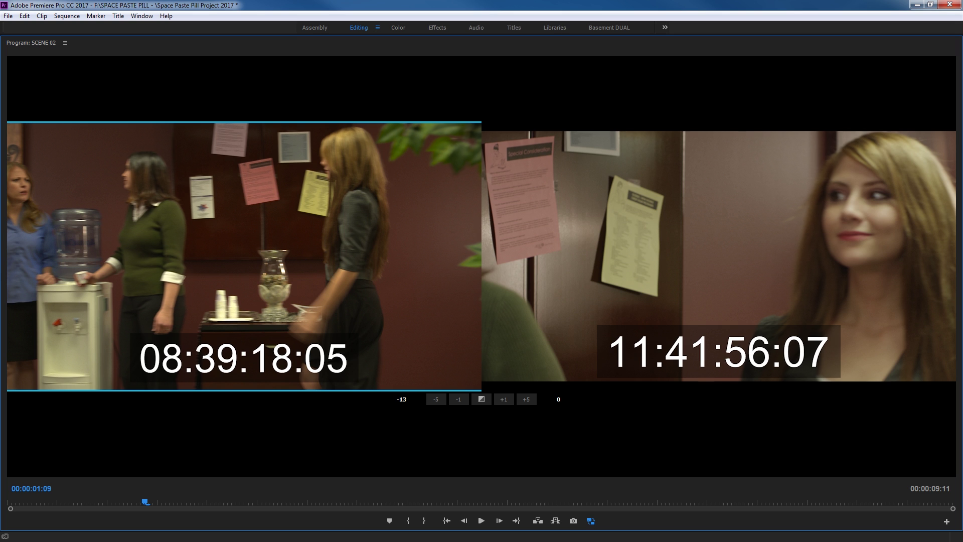
pyautogui.press('`')
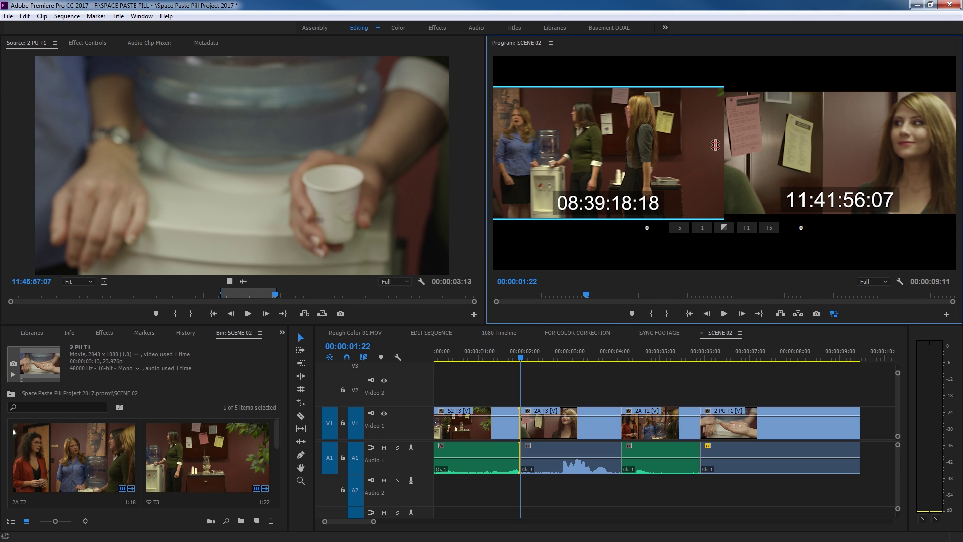
# Try ripple trimming the end of S2 T3 by -27 frames and by +35 frames during playback, and undo the trim.
pyautogui.moveTo(703, 150)
pyautogui.mouseDown()
pyautogui.moveTo(679, 149)
pyautogui.moveTo(691, 150)
pyautogui.mouseUp()
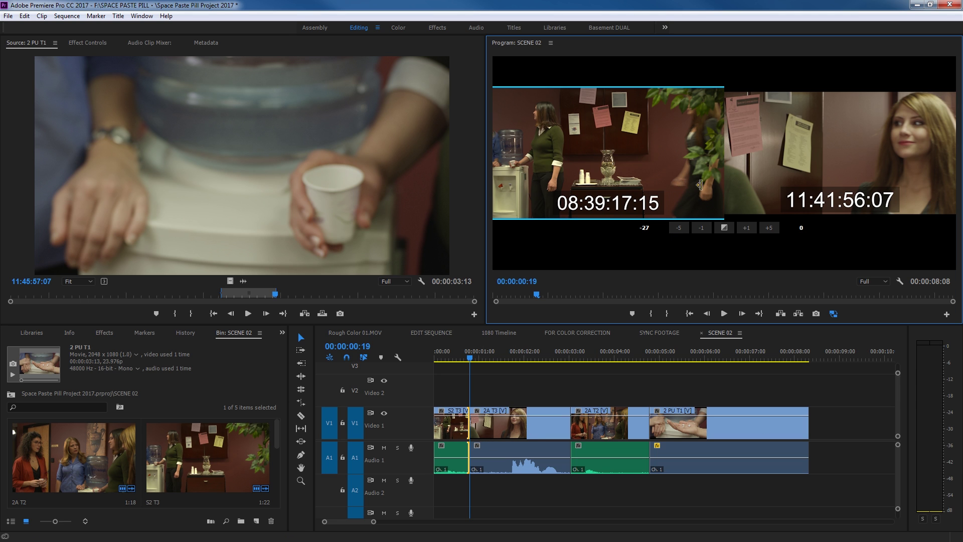
pyautogui.moveTo(697, 187); pyautogui.dragTo(708, 180)
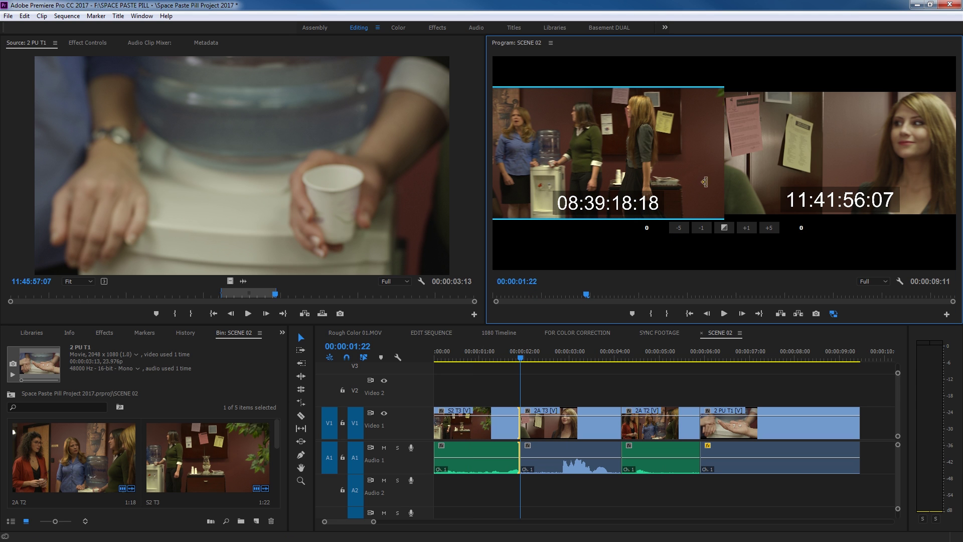
pyautogui.press('space')
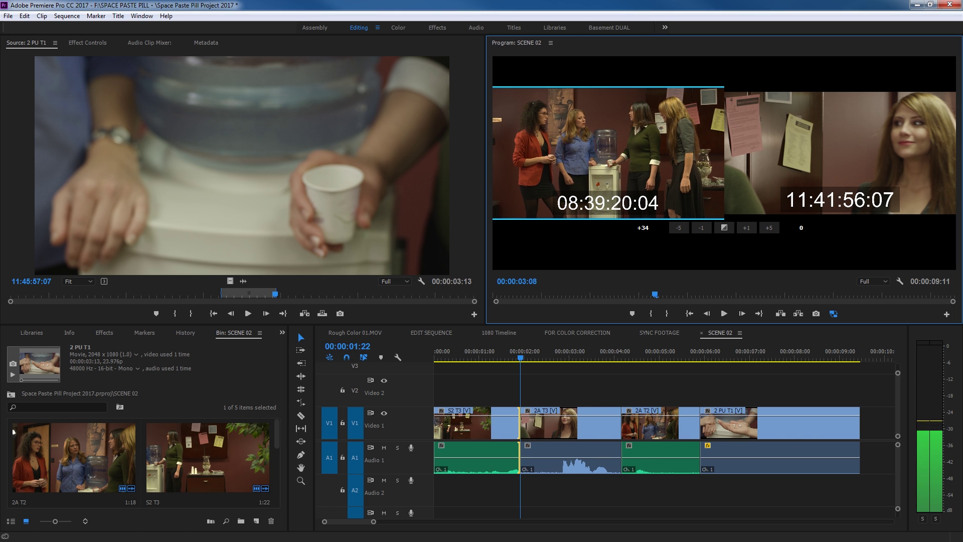
pyautogui.press('k')
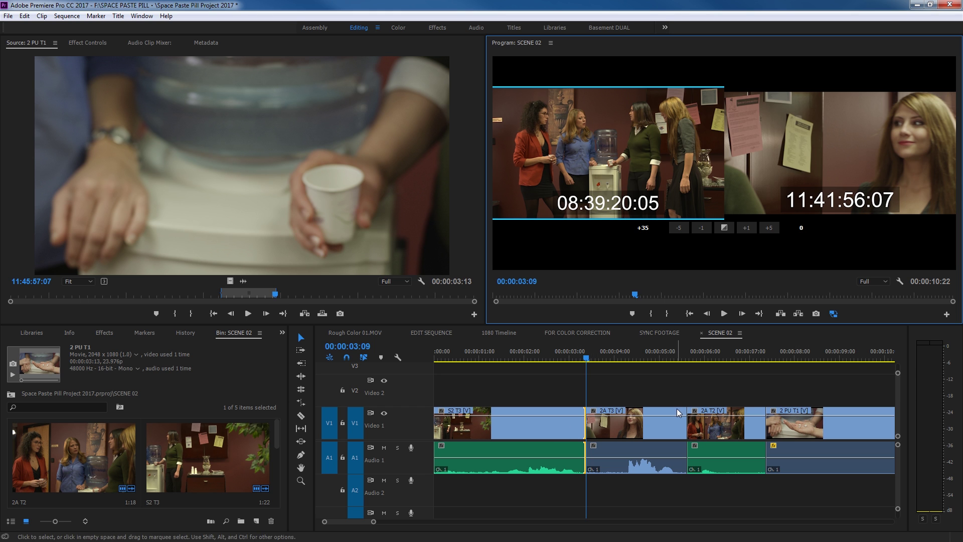
pyautogui.hotkey('ctrl', 'z')
# Try ripple trimming the start of 2A T3 to 11:41:55:05 and to 11:41:57:20, and undo the trim.
pyautogui.click(734, 160)
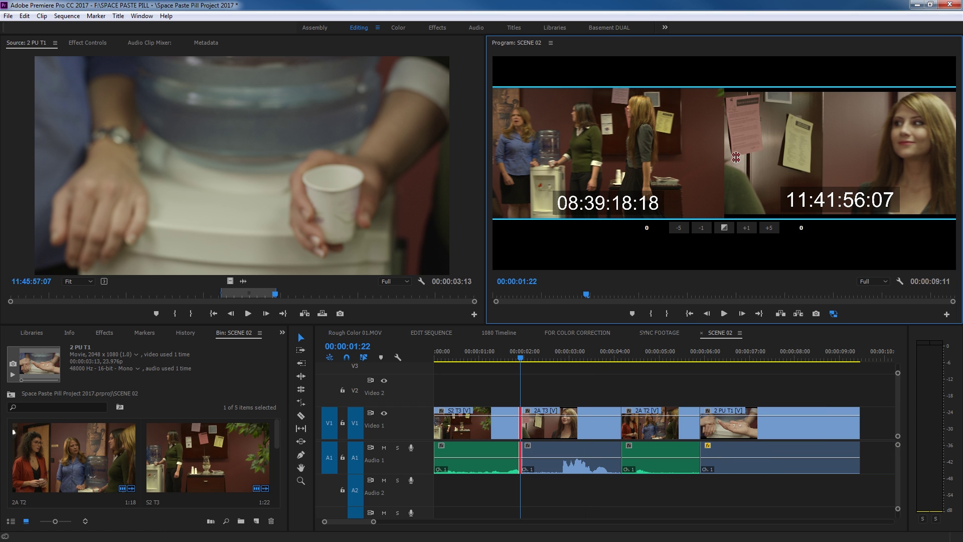
pyautogui.moveTo(748, 140); pyautogui.dragTo(726, 141)
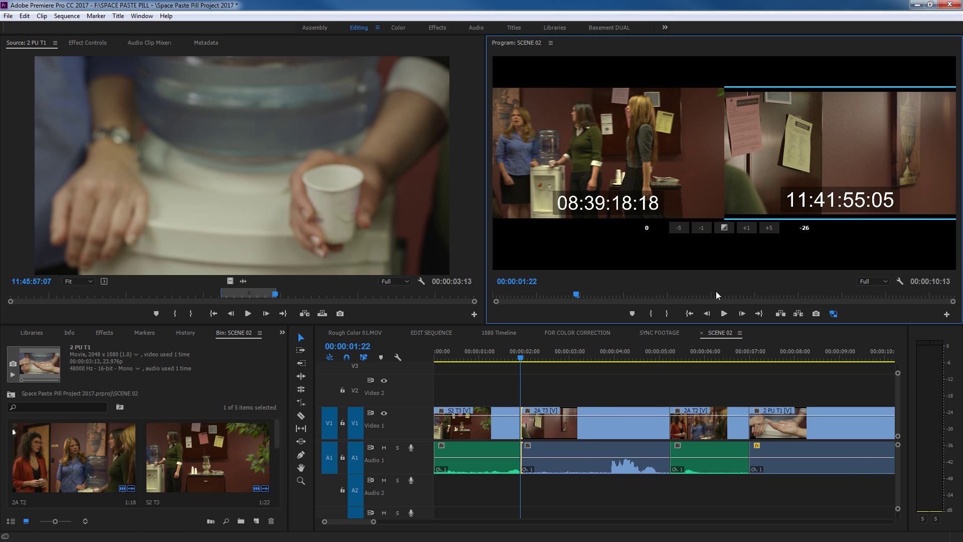
pyautogui.moveTo(745, 163); pyautogui.dragTo(800, 163)
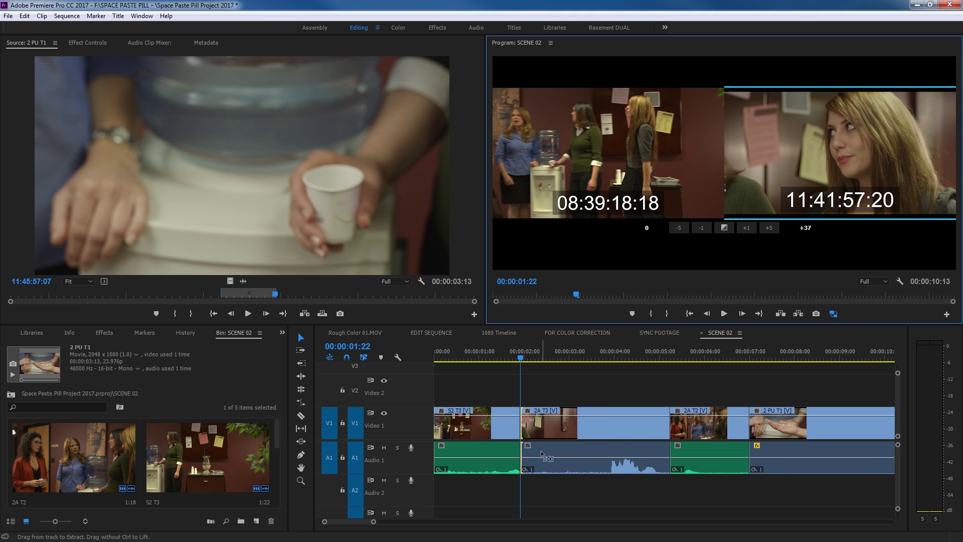
pyautogui.hotkey('ctrl', 'z')
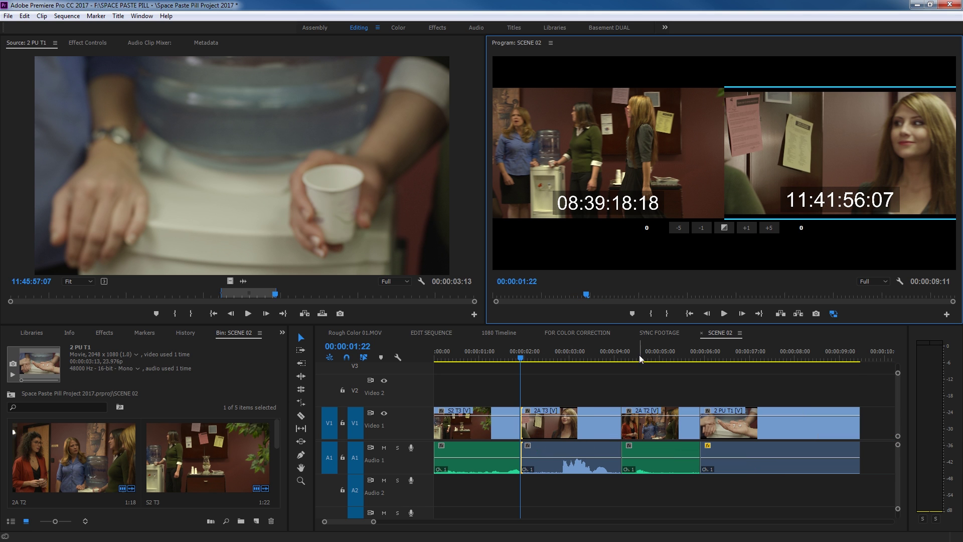
# Try rolling the cut between S2 T3 and 2A T3 by -29 frames, and undo the roll.
pyautogui.click(724, 142)
pyautogui.moveTo(724, 142); pyautogui.dragTo(665, 142)
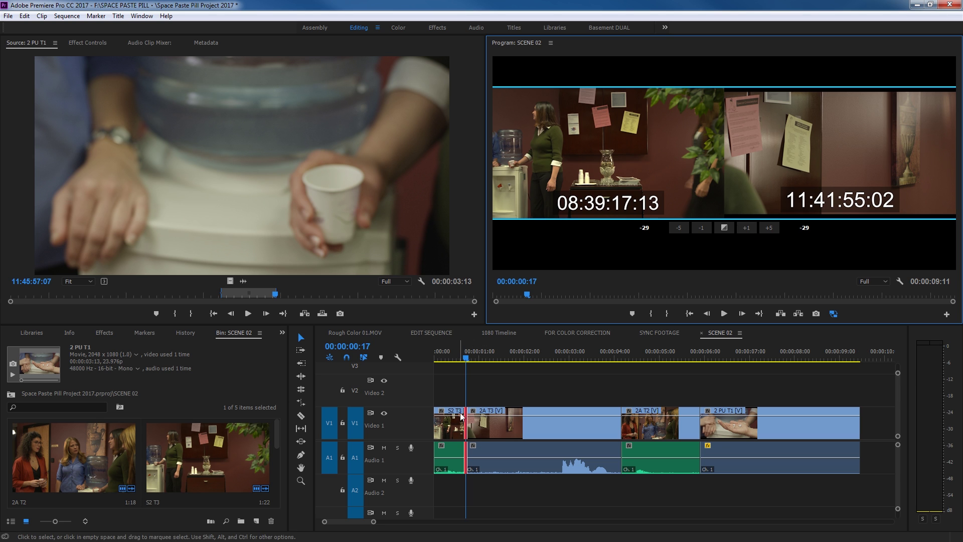
pyautogui.hotkey('ctrl', 'z')
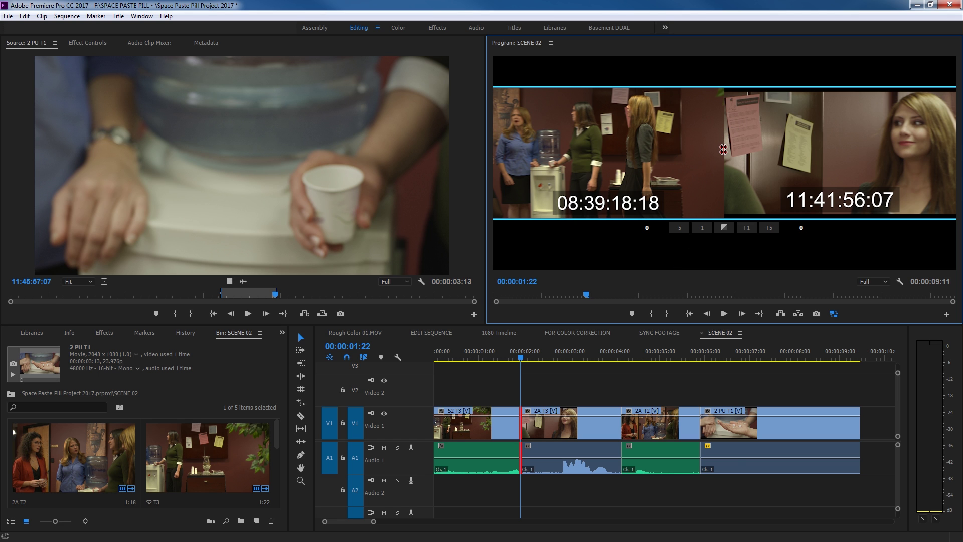
# Try extending the end of S2 T3 to 08:39:19:13 with a ripple trim and play across the cut.
pyautogui.moveTo(723, 149); pyautogui.dragTo(708, 311)
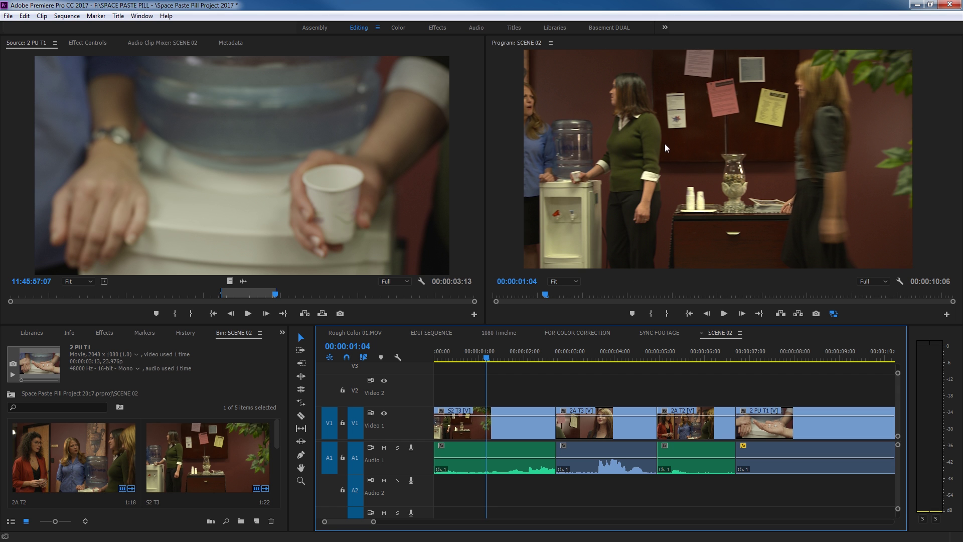
pyautogui.press('space')
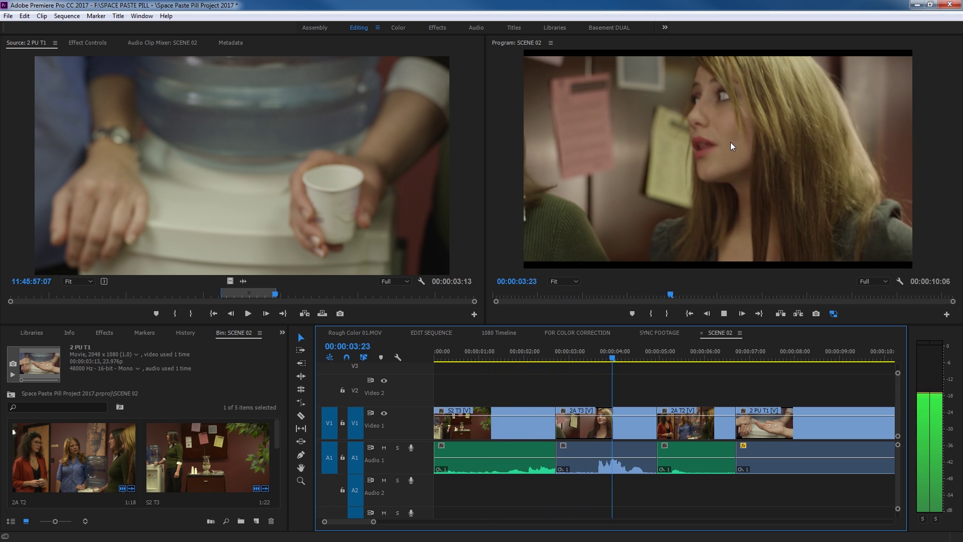
pyautogui.press('space')
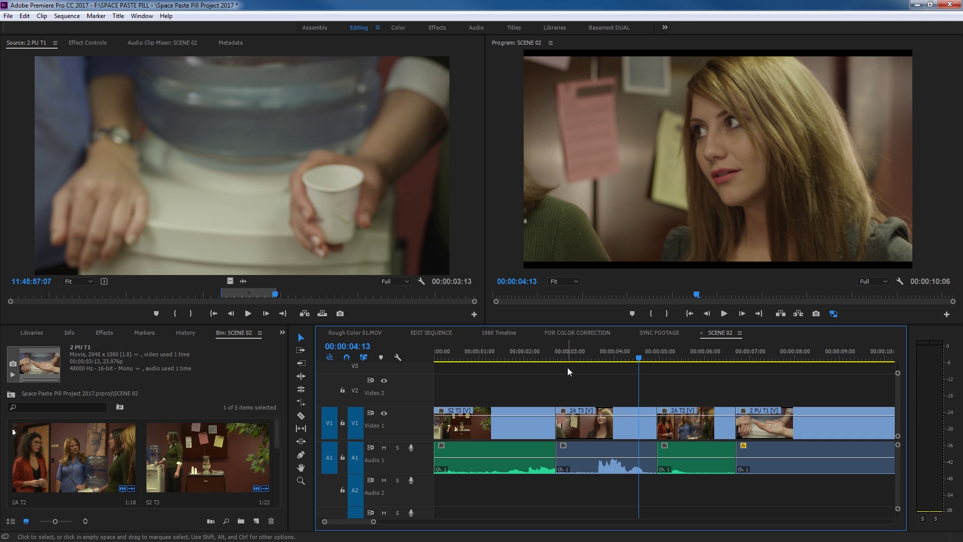
# In trim mode, ripple trim the end of S2 T3 to 08:39:18:11 and the start of 2A T3 to 11:41:56:13, and play the cut.
pyautogui.press('Up')
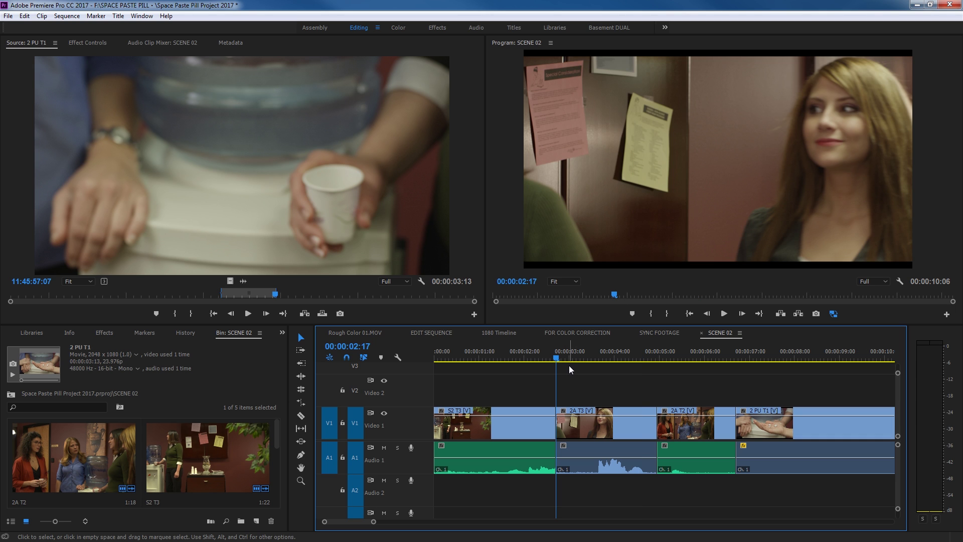
pyautogui.press('t')
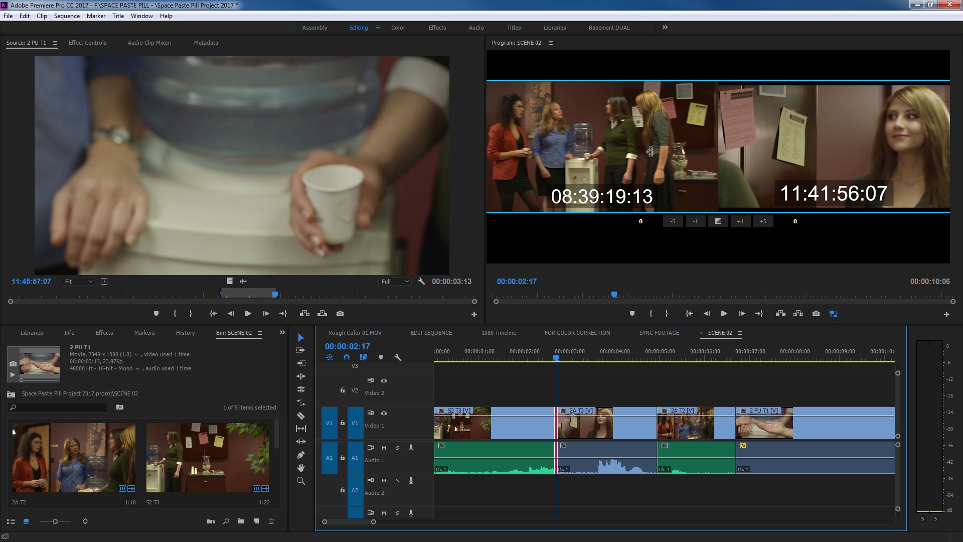
pyautogui.press('`')
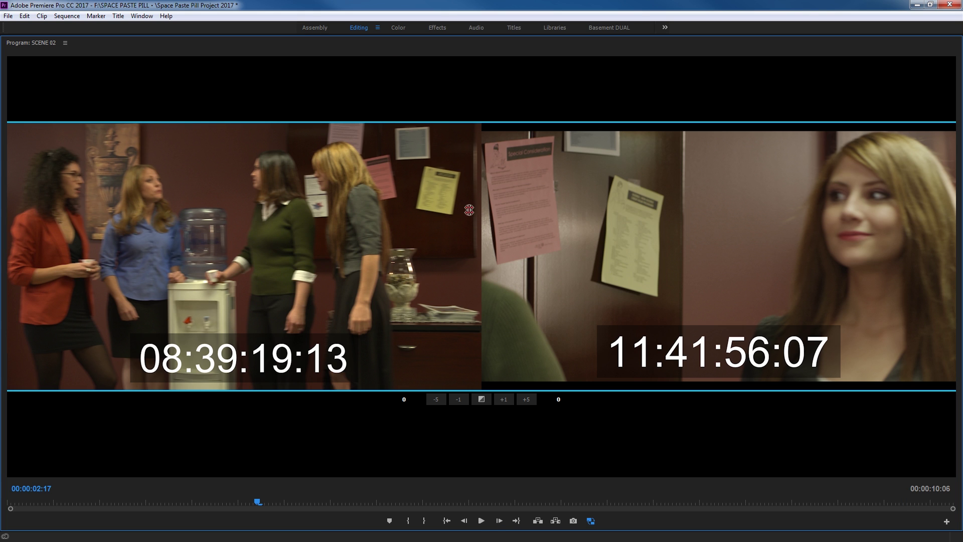
pyautogui.moveTo(460, 208); pyautogui.dragTo(390, 210)
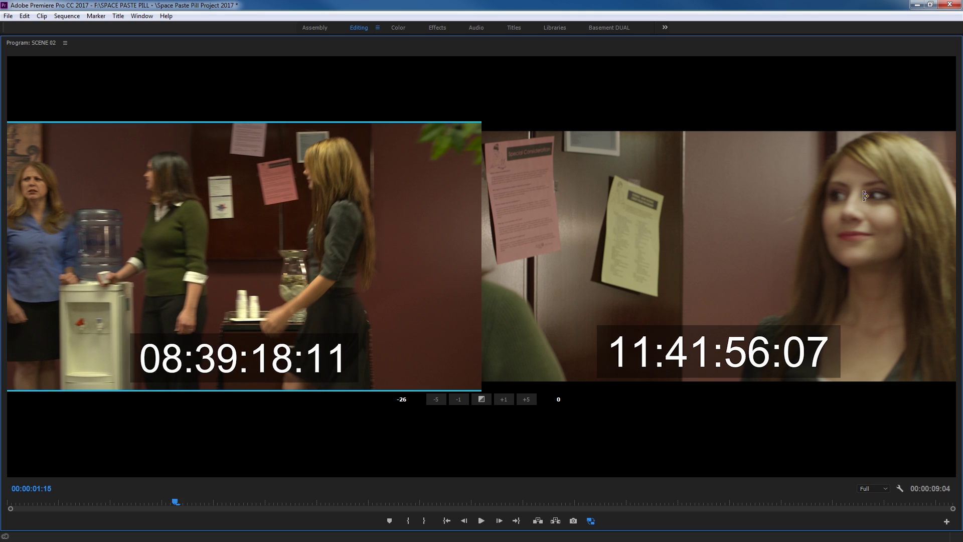
pyautogui.moveTo(495, 221); pyautogui.dragTo(501, 222)
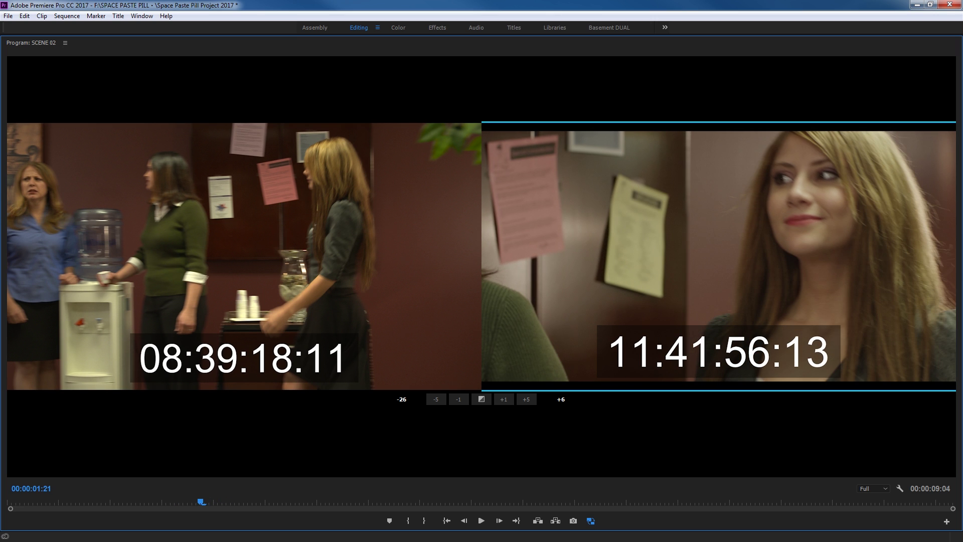
pyautogui.press('`')
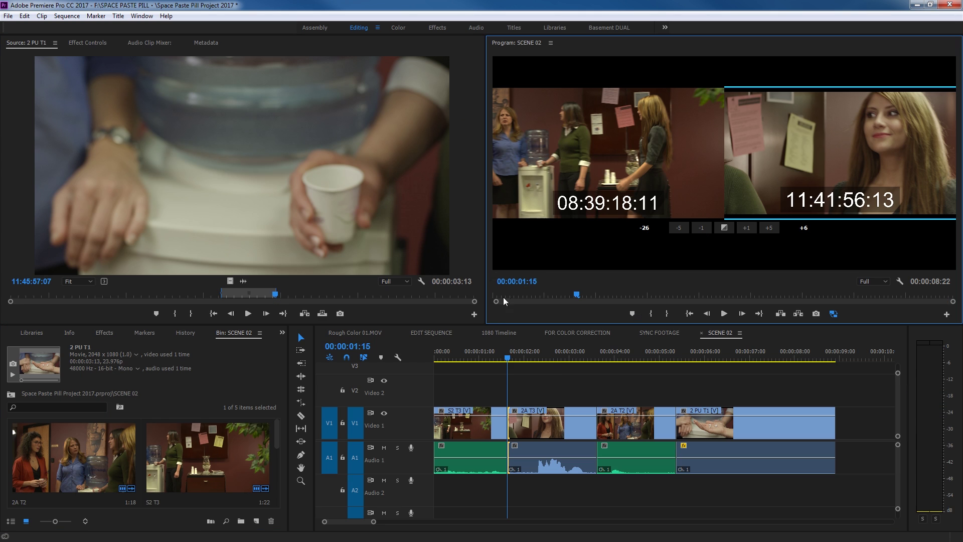
pyautogui.click(496, 381)
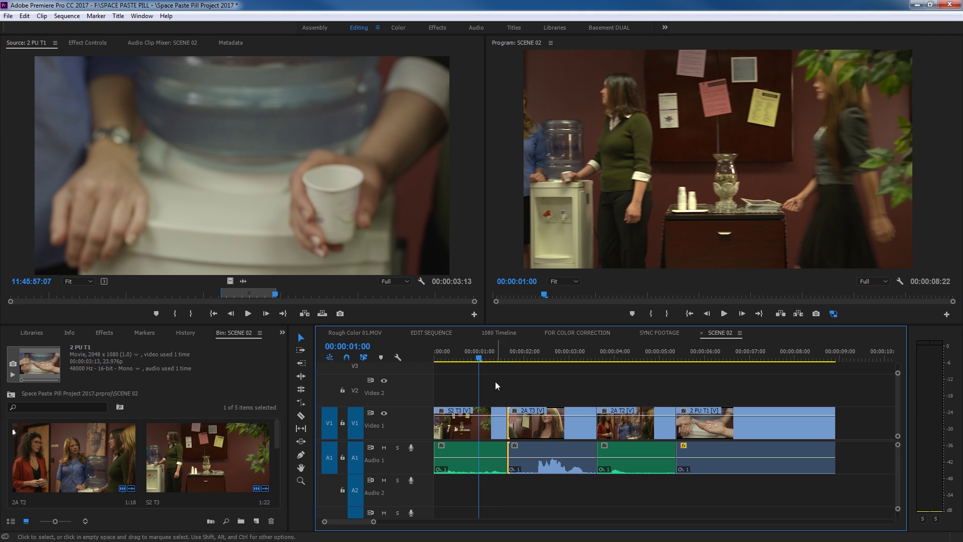
pyautogui.press('space')
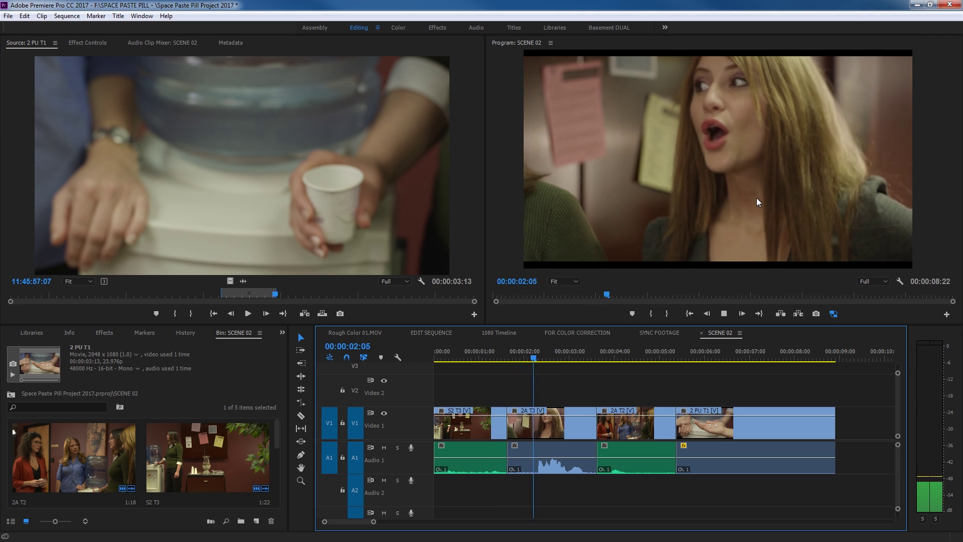
# Replay the cut between S2 T3 and 2A T3, and roll it by +8 frames in the maximized trim view.
pyautogui.click(488, 350)
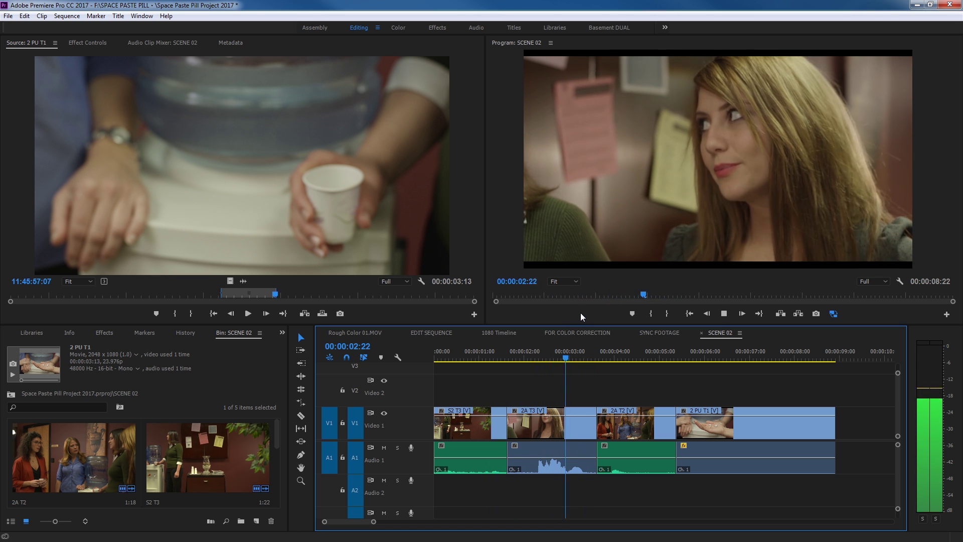
pyautogui.press('space')
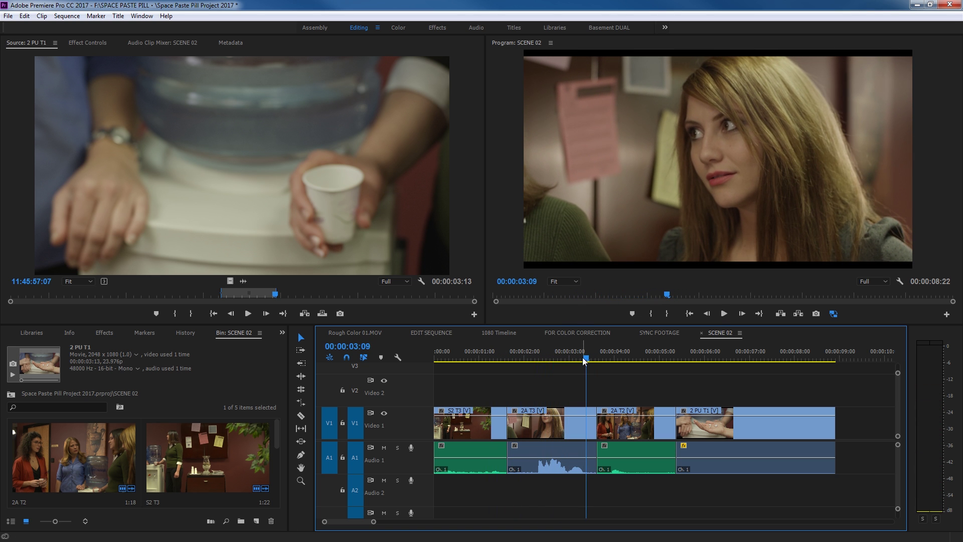
pyautogui.press('Up')
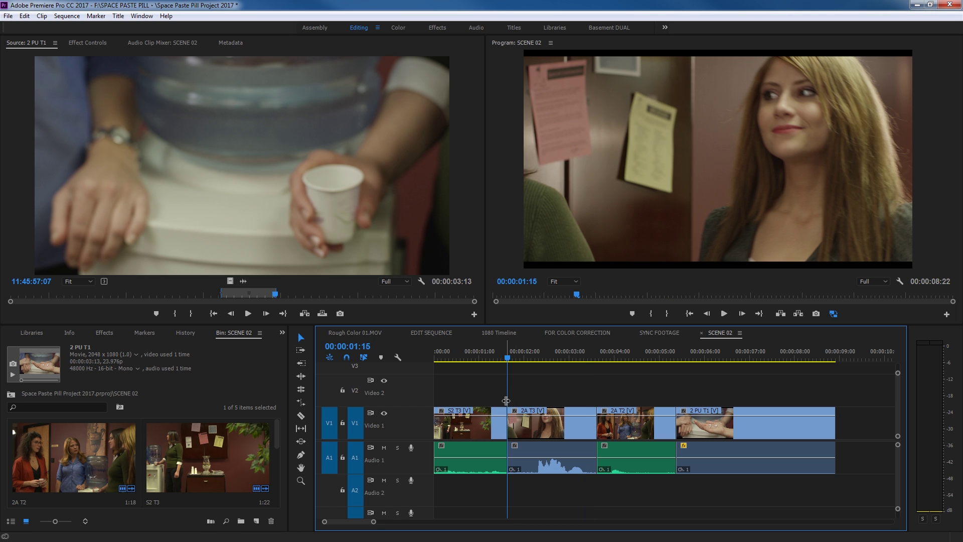
pyautogui.hotkey('shift', 't')
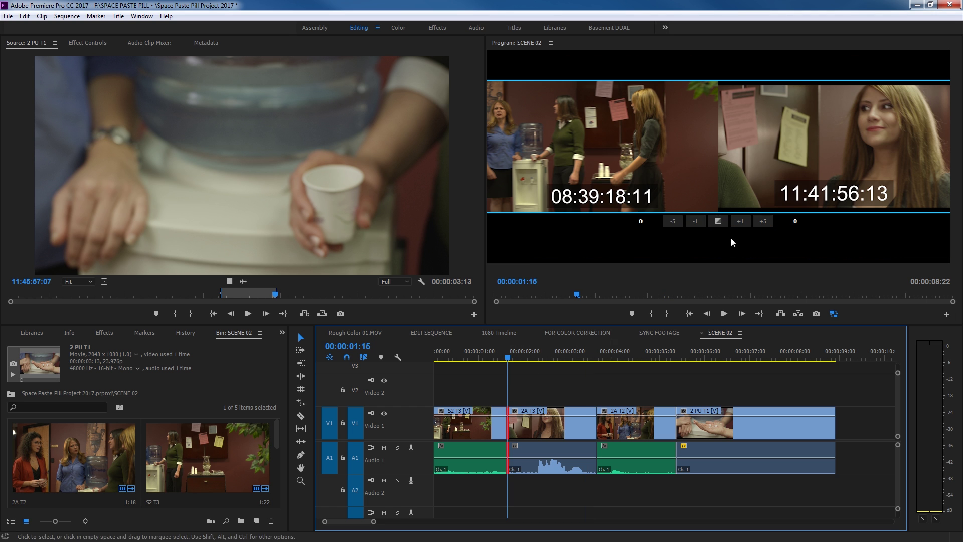
pyautogui.press('`')
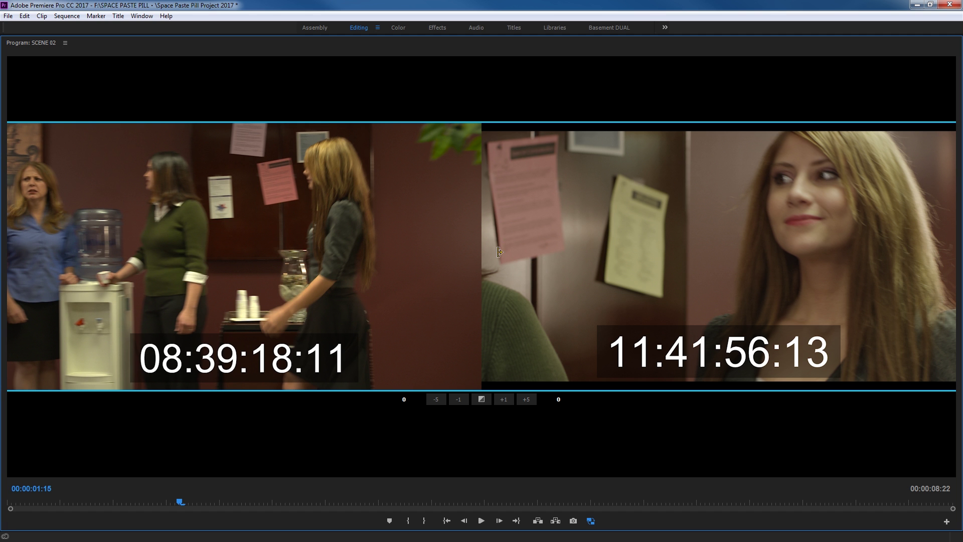
pyautogui.moveTo(481, 232)
pyautogui.mouseDown()
pyautogui.moveTo(470, 233)
pyautogui.moveTo(489, 232)
pyautogui.mouseUp()
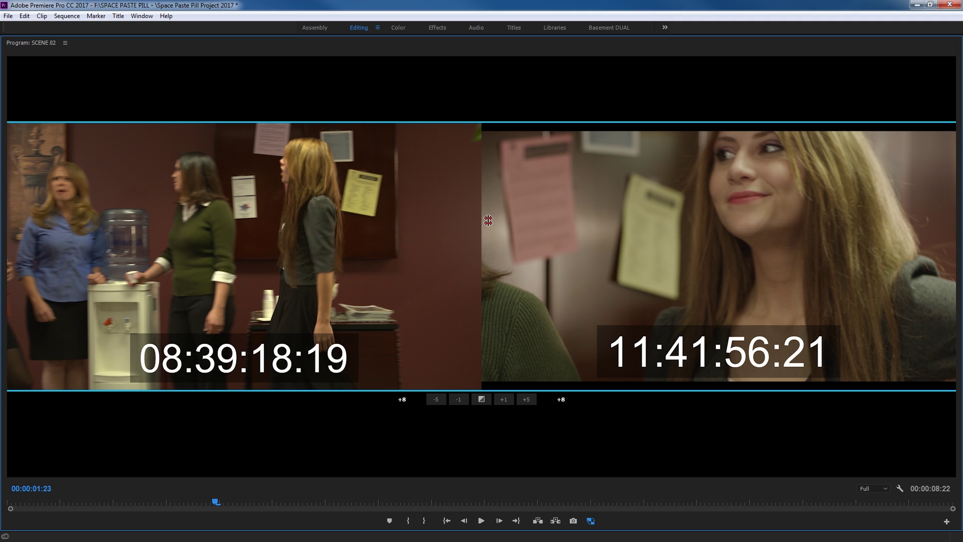
# Ripple trim the start of 2A T3 to 11:41:57:04, roll the cut back to 08:39:18:06 and 11:41:56:15, and play it.
pyautogui.moveTo(494, 216); pyautogui.dragTo(500, 214)
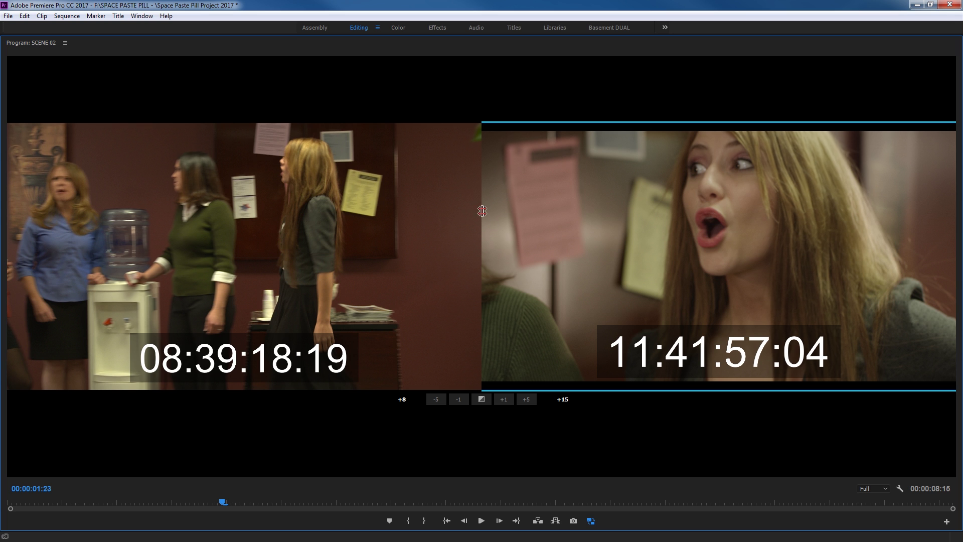
pyautogui.moveTo(483, 203); pyautogui.dragTo(450, 203)
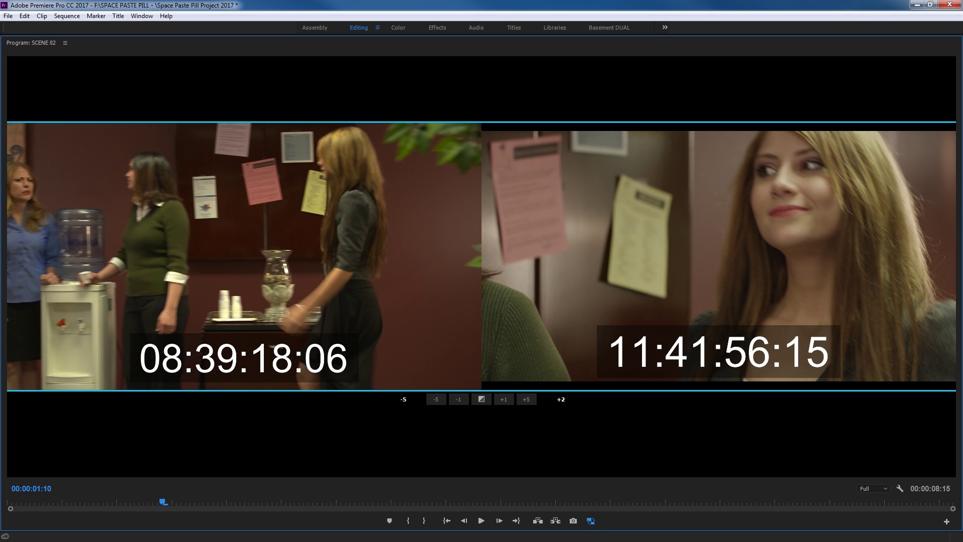
pyautogui.press('`')
pyautogui.click(499, 357)
pyautogui.press('space')
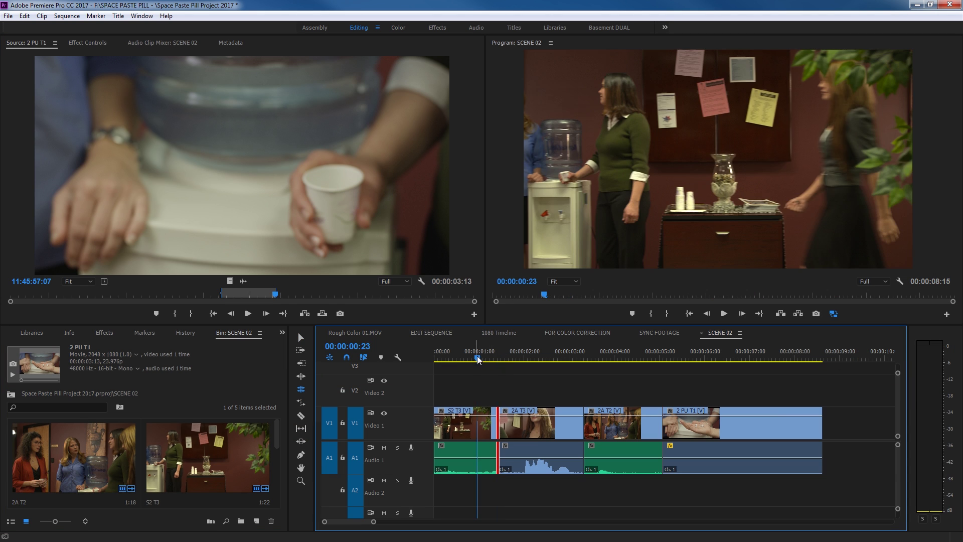
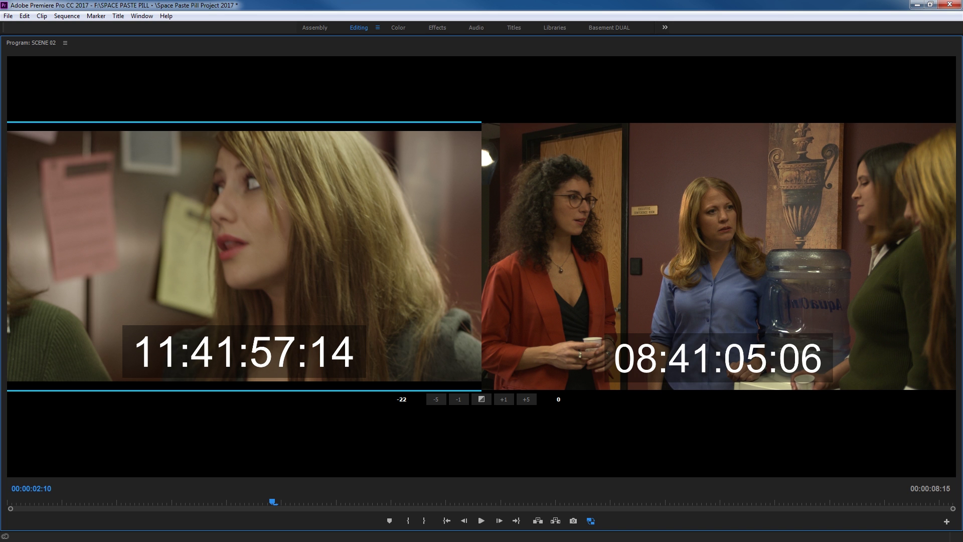
# In the maximized trim view, ripple trim the end of 2A T3 to 11:41:58:07.
pyautogui.hotkey('ctrl', 'Right')
pyautogui.hotkey('ctrl', 'Right')
pyautogui.hotkey('ctrl', 'Right')
pyautogui.hotkey('ctrl', 'Right')
pyautogui.hotkey('ctrl', 'Right')
pyautogui.hotkey('ctrl', 'Right')
pyautogui.hotkey('ctrl', 'Right')
pyautogui.hotkey('ctrl', 'Right')
pyautogui.hotkey('ctrl', 'Right')
pyautogui.hotkey('ctrl', 'Right')
pyautogui.hotkey('ctrl', 'Right')
pyautogui.hotkey('ctrl', 'Right')
pyautogui.hotkey('ctrl', 'Right')
pyautogui.hotkey('ctrl', 'Right')
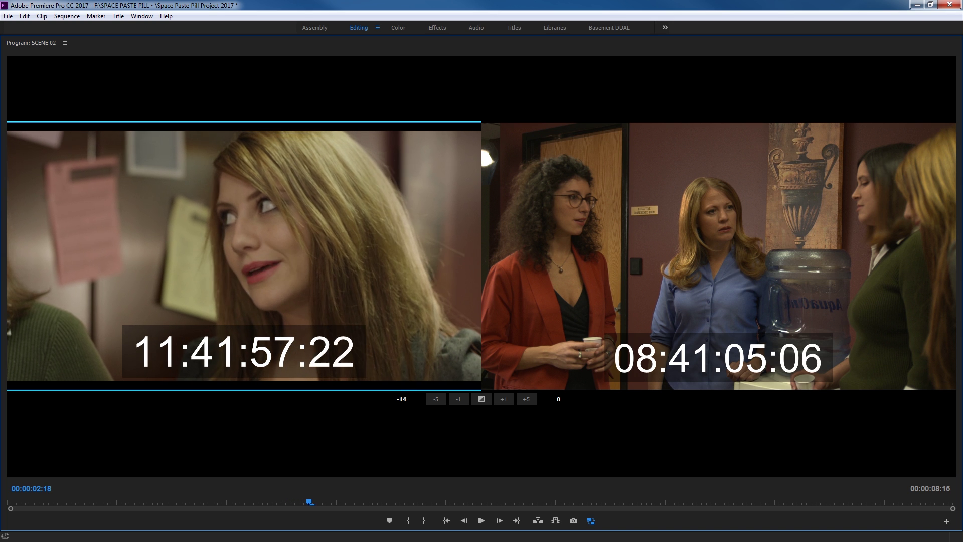
pyautogui.hotkey('ctrl', 'Right')
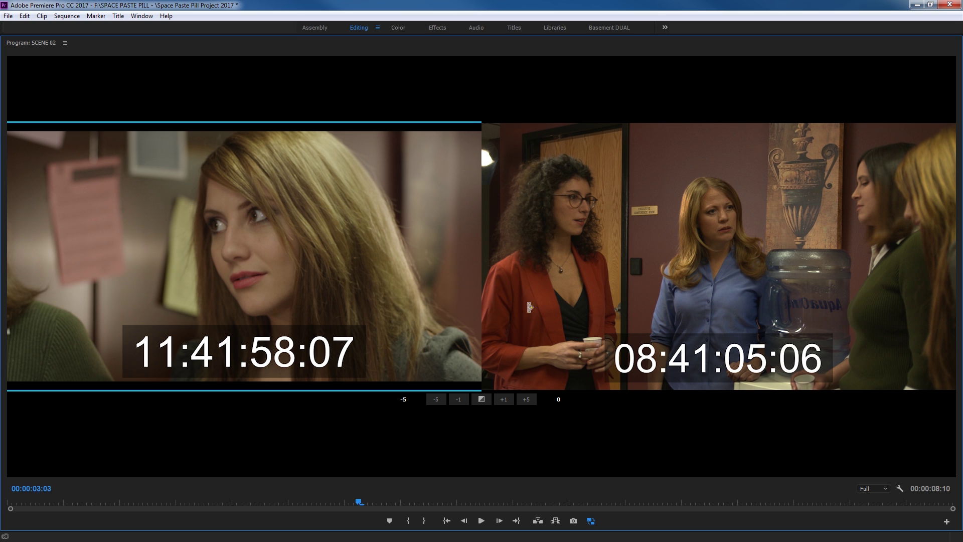
# Ripple trim the start of 2A T2 by +7 frames to 08:41:05:13 and play across the cut from 2A T3.
pyautogui.click(495, 234)
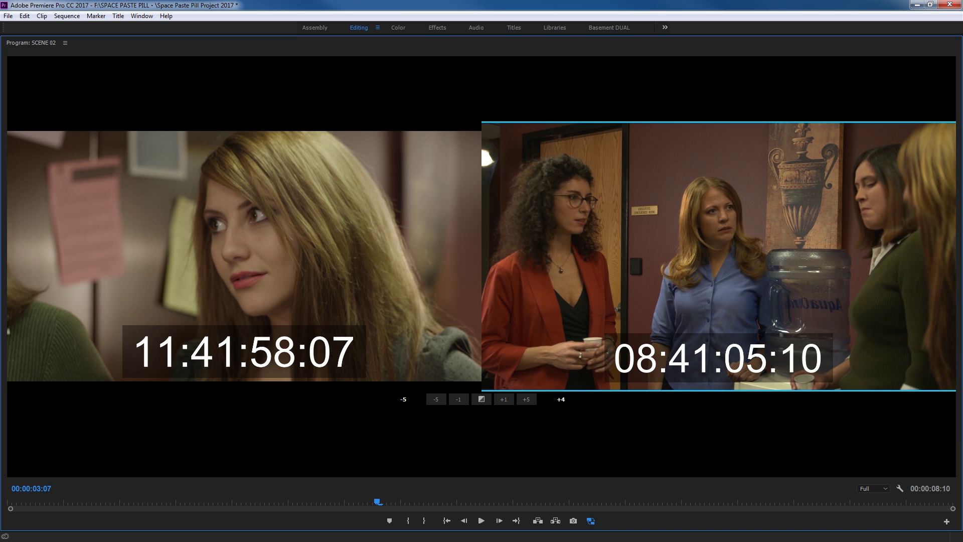
pyautogui.hotkey('ctrl', 'Right')
pyautogui.hotkey('ctrl', 'Right')
pyautogui.hotkey('ctrl', 'Right')
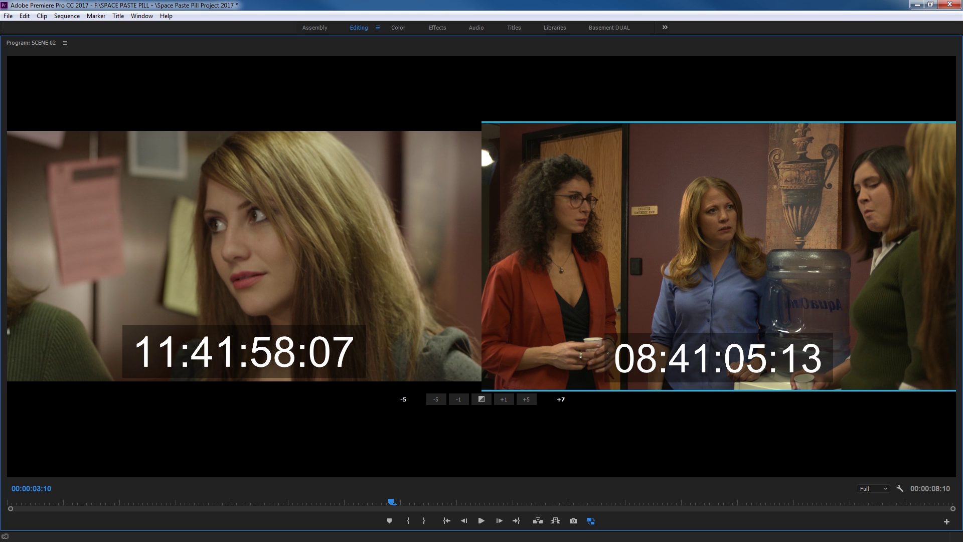
pyautogui.hotkey('ctrl', 'Right')
pyautogui.hotkey('ctrl', 'Right')
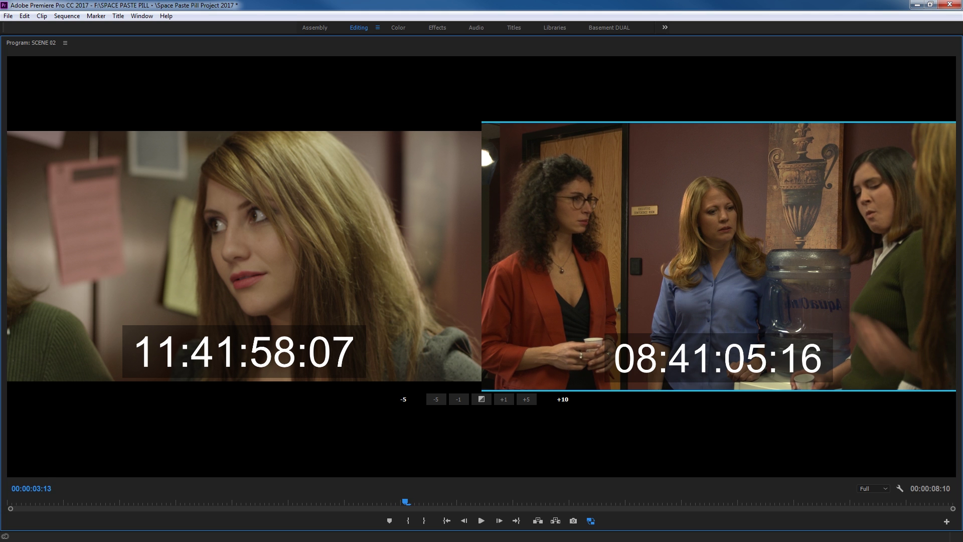
pyautogui.press('`')
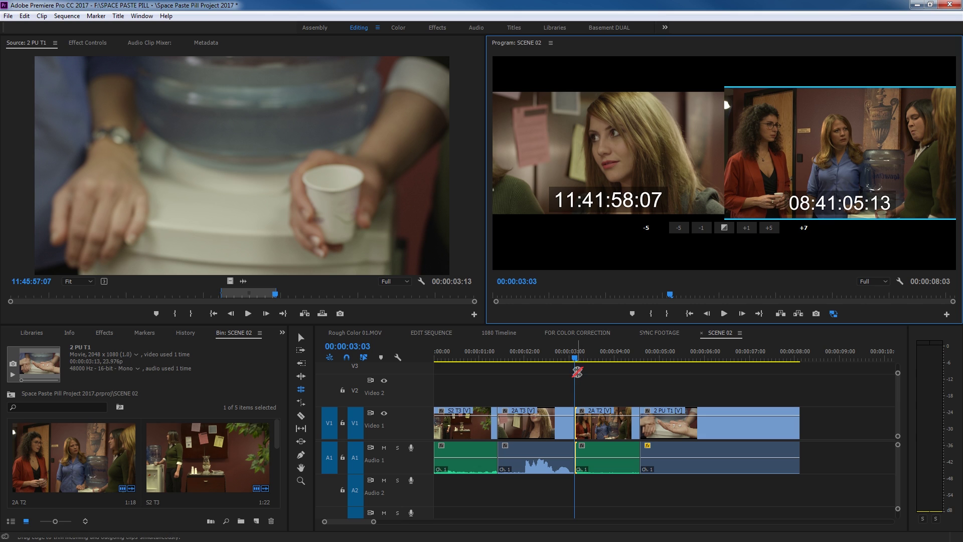
pyautogui.click(546, 359)
pyautogui.press('space')
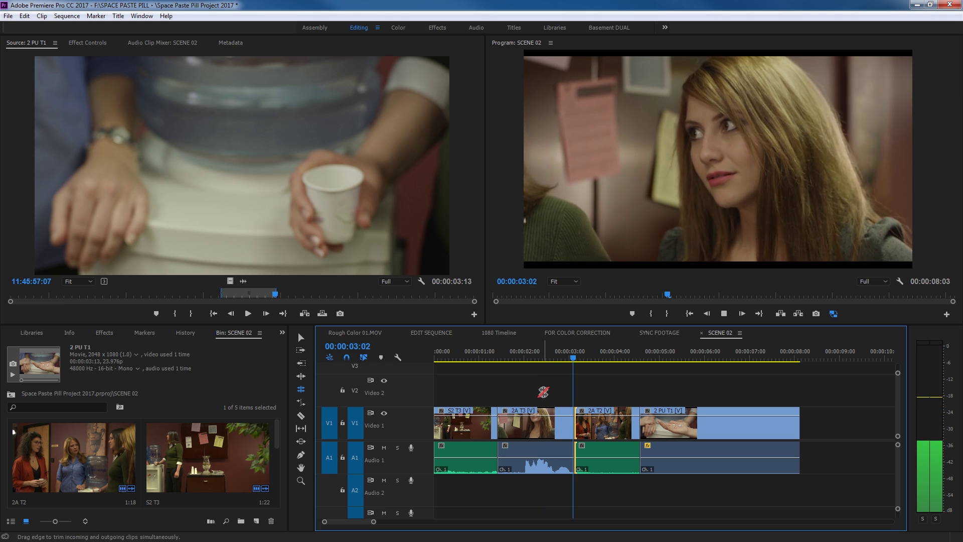
pyautogui.press('space')
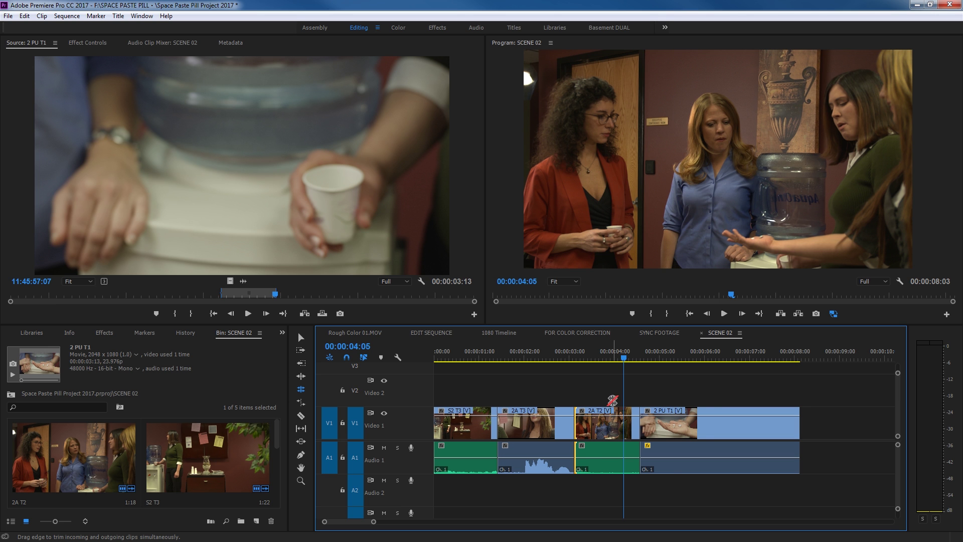
# Undo the trims between 2A T3 and 2A T2 to play the earlier version, and redo them to play the trimmed one.
pyautogui.hotkey('ctrl', 'z')
pyautogui.click(558, 354)
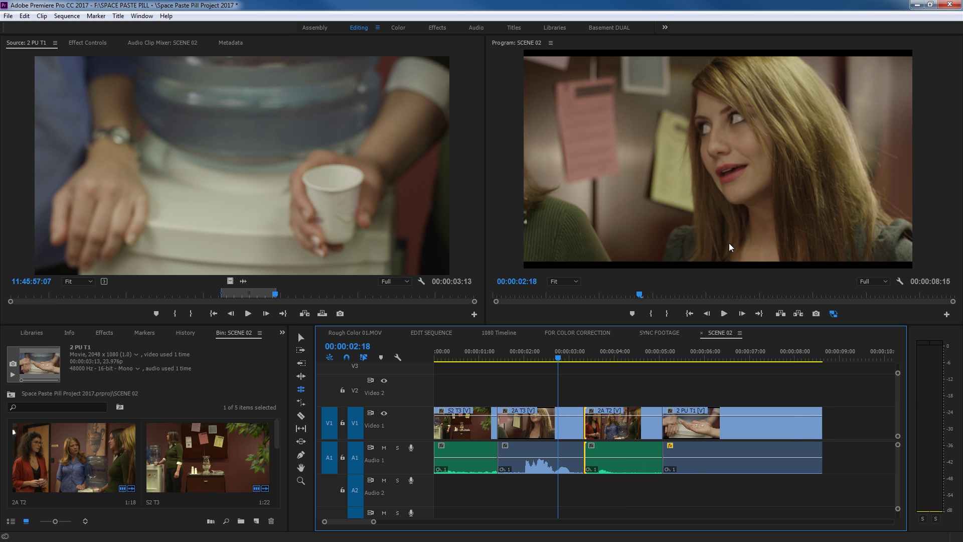
pyautogui.press('space')
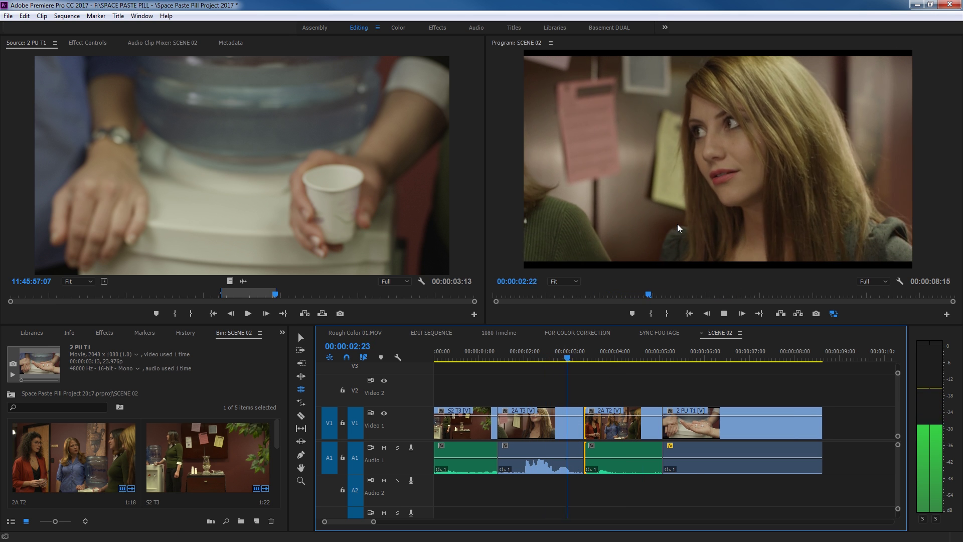
pyautogui.press('space')
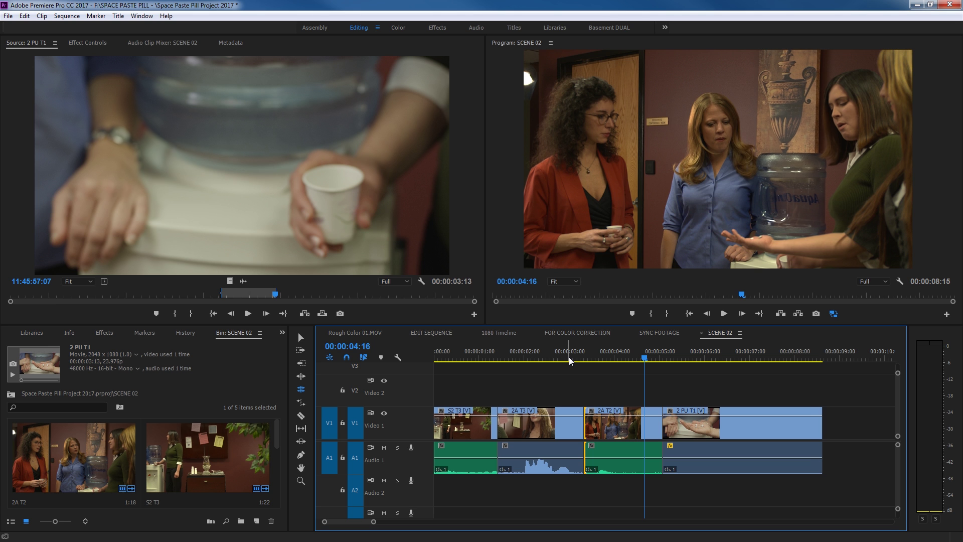
pyautogui.hotkey('ctrl', 'shift', 'Left')
pyautogui.press('space')
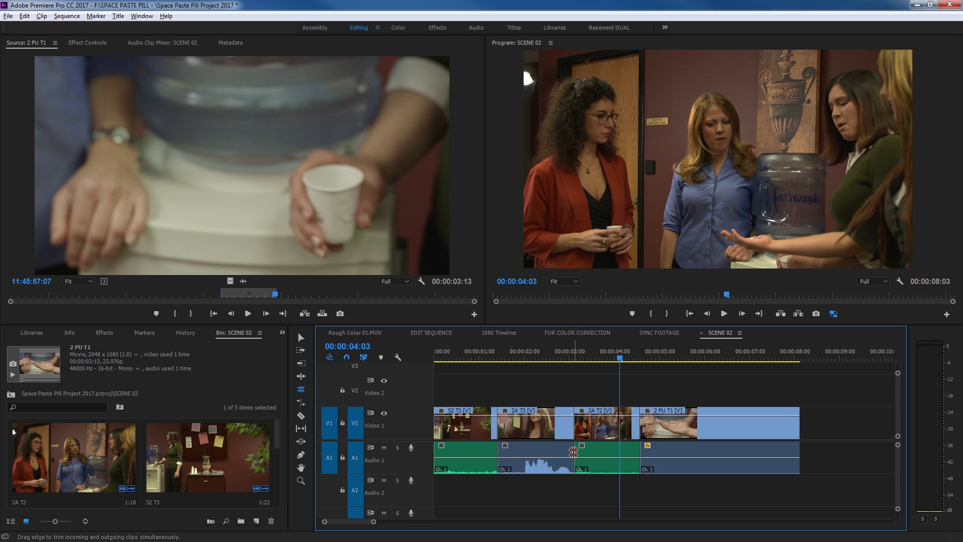
# Roll only the audio cut between 2A T3 and 2A T2 about half a second later, and play across the split edit.
pyautogui.moveTo(577, 452); pyautogui.dragTo(595, 453)
pyautogui.click(558, 354)
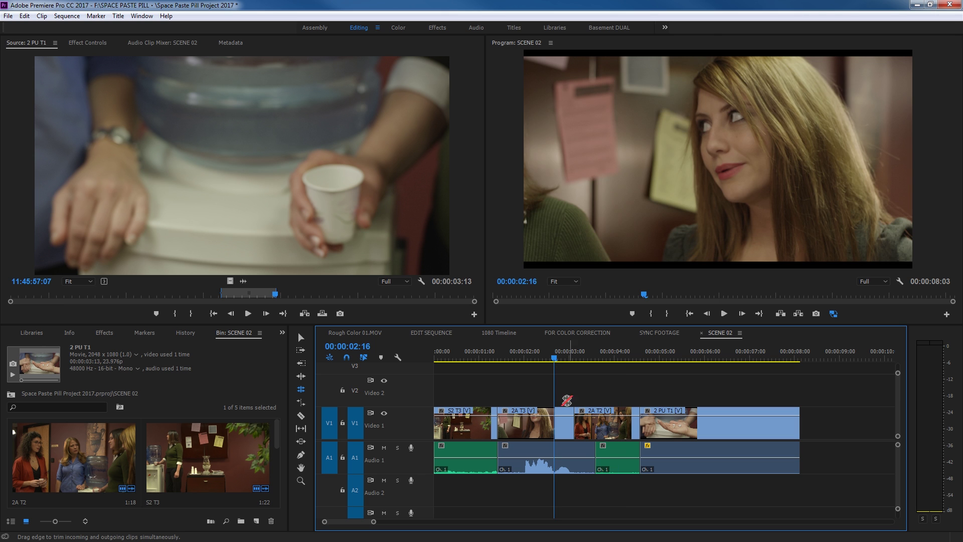
pyautogui.press('space')
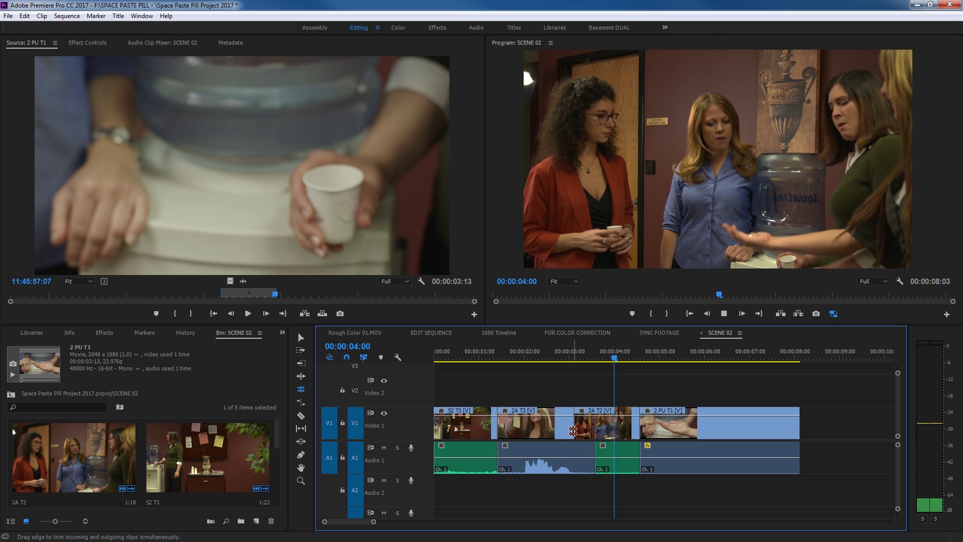
pyautogui.press('space')
pyautogui.hotkey('shift', 'Right')
pyautogui.hotkey('shift', 'Right')
pyautogui.press('Left')
pyautogui.press('Left')
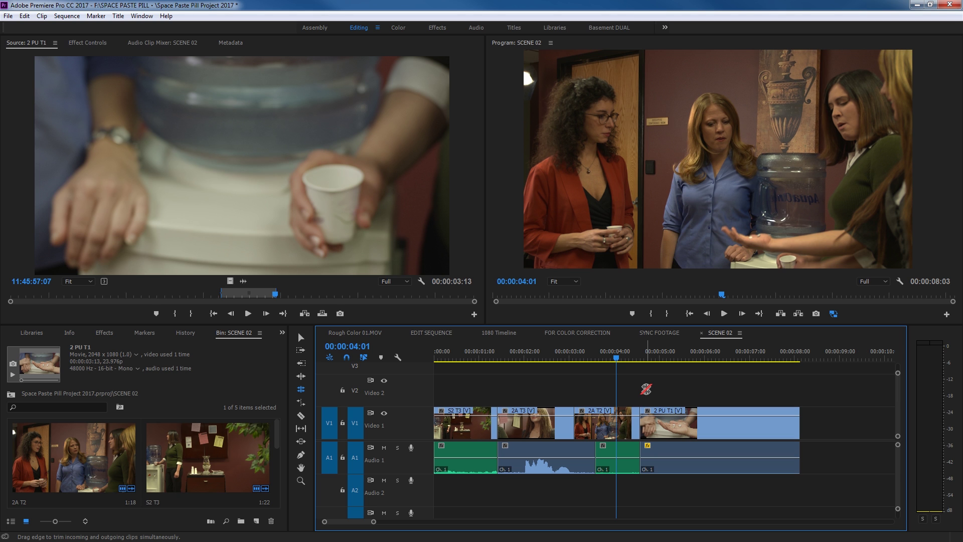
# Open the cut between 2A T2 and 2 PU T1 in the maximized trim view and ripple trim the end of 2A T2 to 08:41:06:14.
pyautogui.press('Down')
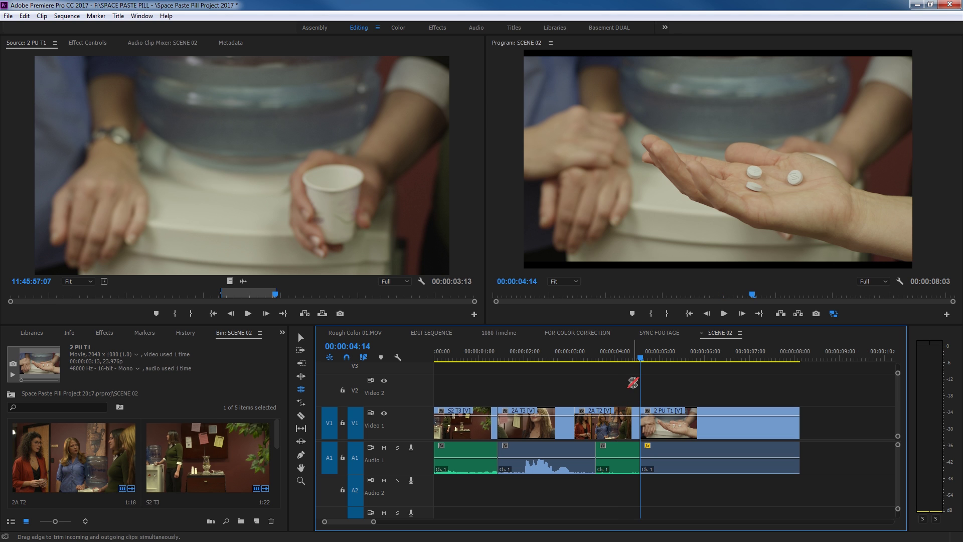
pyautogui.press('t')
pyautogui.press('`')
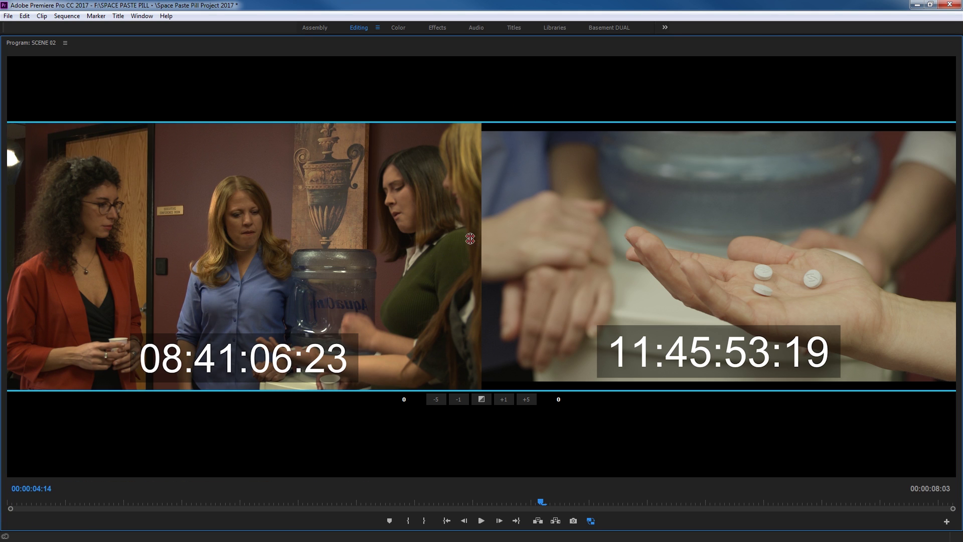
pyautogui.moveTo(458, 236); pyautogui.dragTo(437, 236)
pyautogui.press('j')
pyautogui.press('l')
pyautogui.press('k')
pyautogui.press('j')
pyautogui.press('k')
pyautogui.press('l')
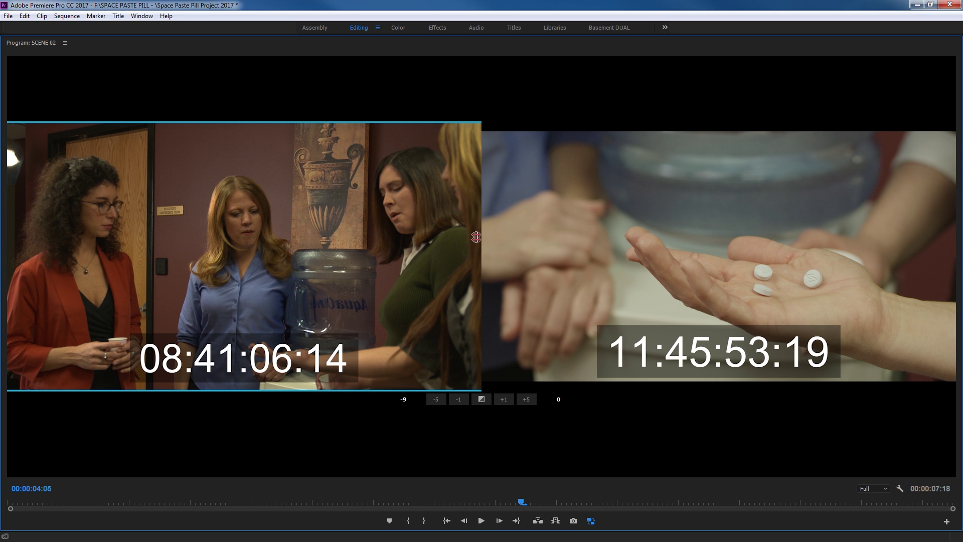
# Refine the end of 2A T2 to 08:41:06:11 and ripple trim the start of 2 PU T1 to 11:45:54:08.
pyautogui.click(559, 301)
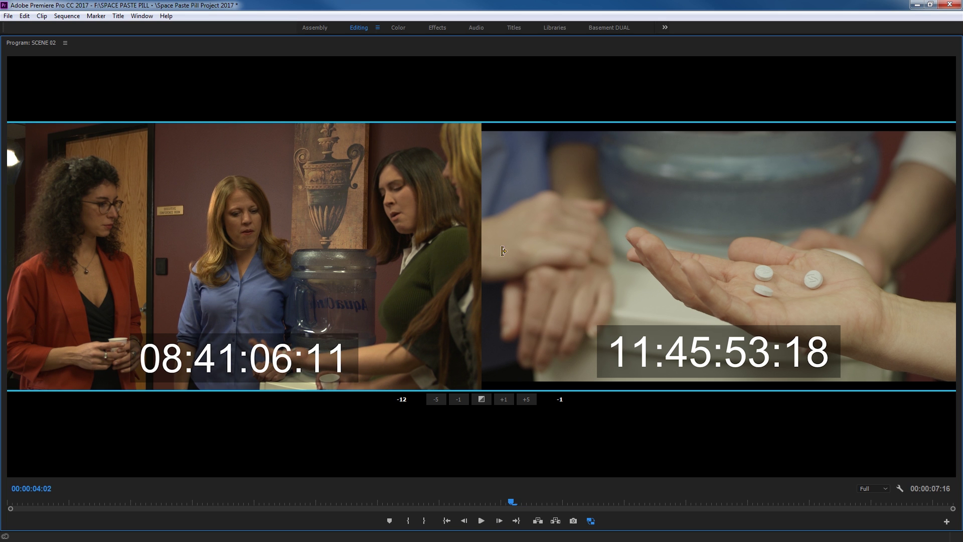
pyautogui.click(527, 250)
pyautogui.press('l')
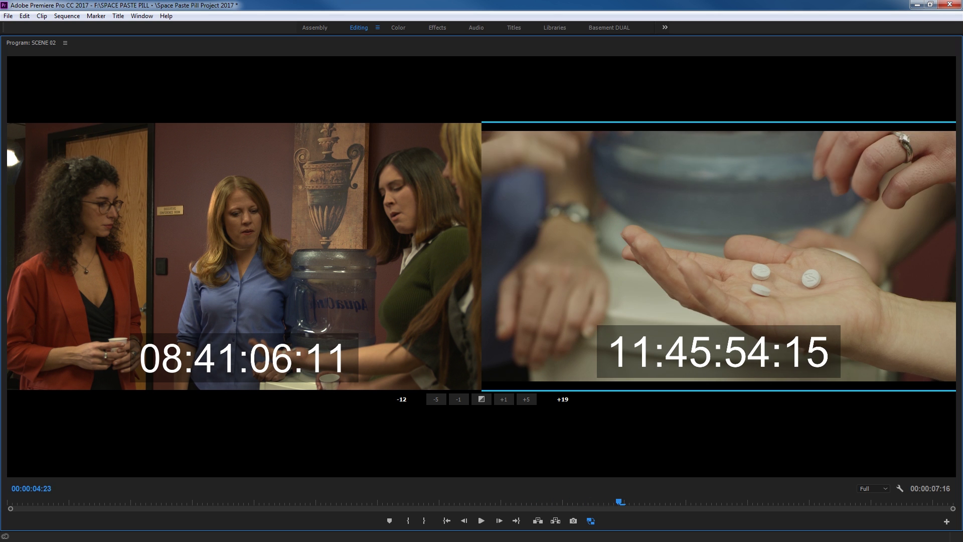
pyautogui.press('j')
pyautogui.press('l')
pyautogui.press('j')
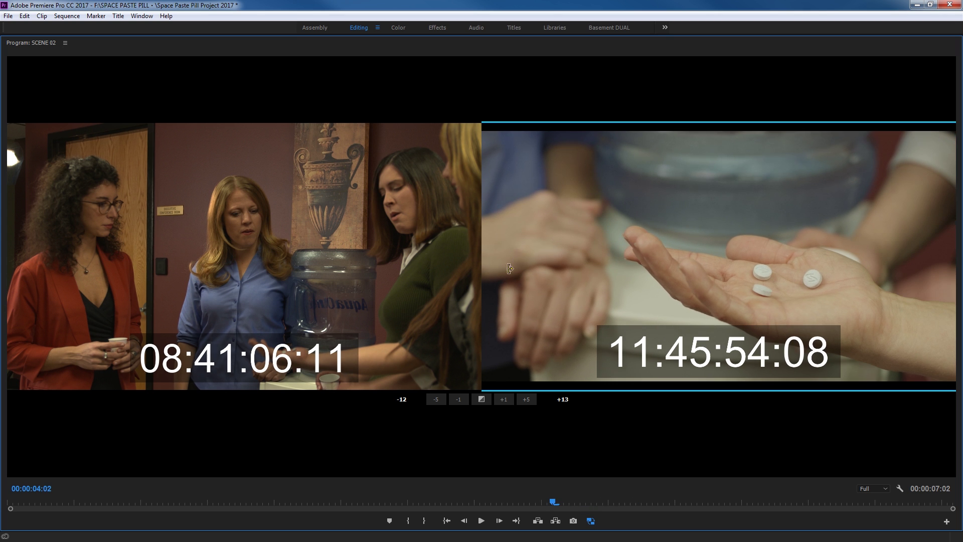
# Leave trim mode, restore the panel layout and the Selection tool, and play across the cut from 2A T2 to 2 PU T1.
pyautogui.press('`')
pyautogui.press('v')
pyautogui.click(603, 358)
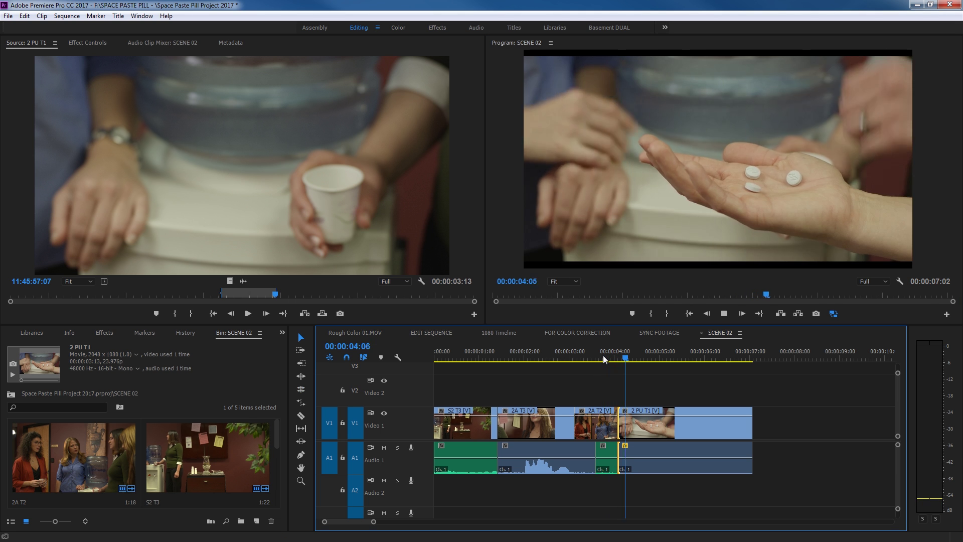
pyautogui.click(581, 359)
pyautogui.press('space')
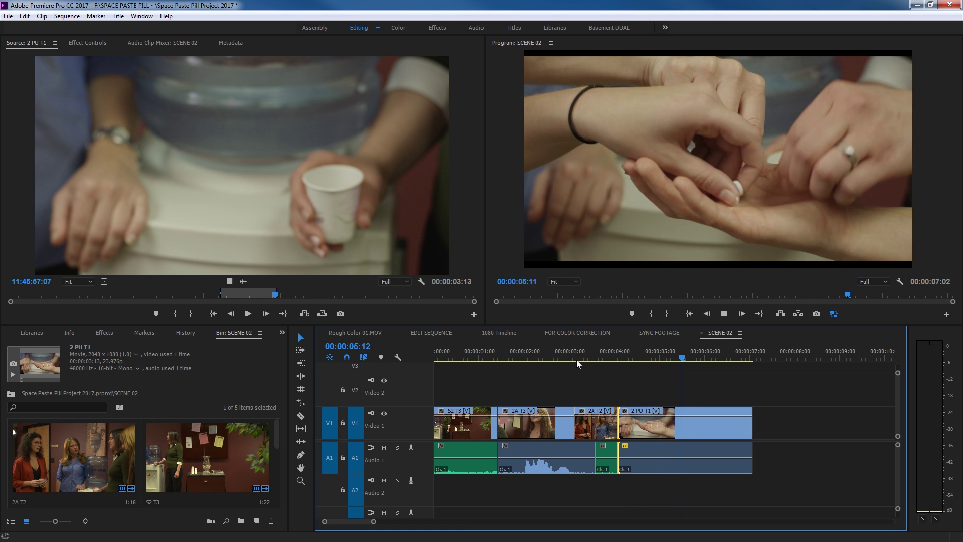
# Stop playback, fit the whole sequence in the timeline view, and return the playhead to the sequence start.
pyautogui.press('space')
pyautogui.press('\\')
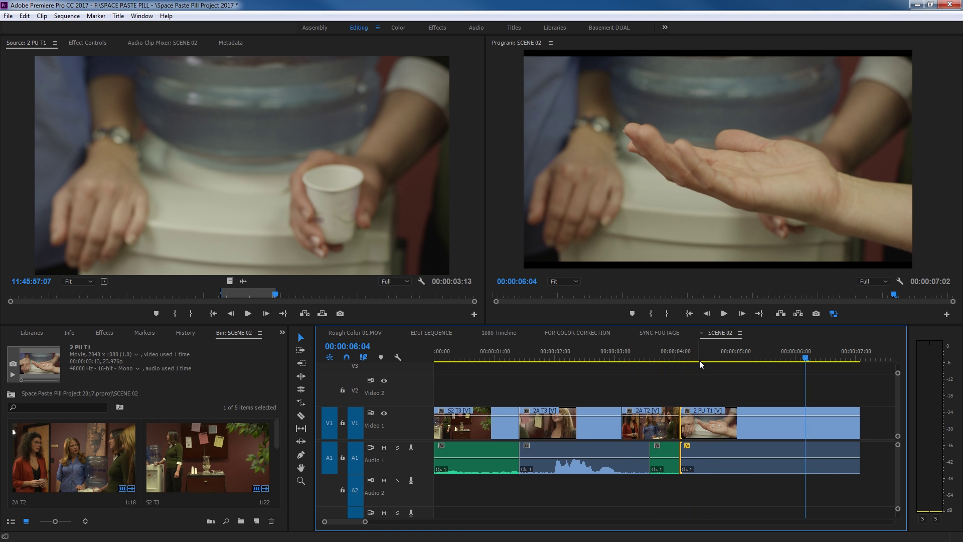
pyautogui.press('Home')
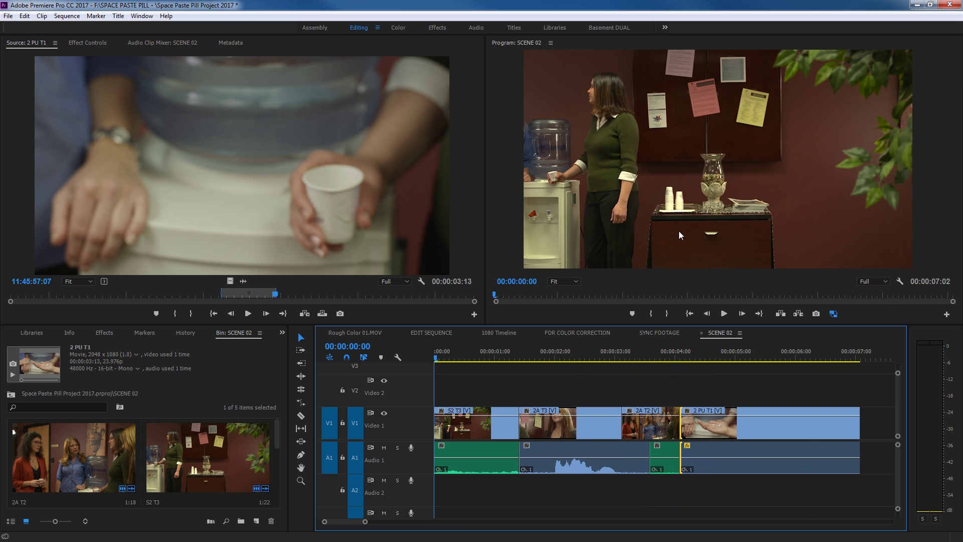
# Play the SCENE 02 sequence from its start into 2 PU T1, stop, and return the playhead to that clip's start.
pyautogui.press('space')
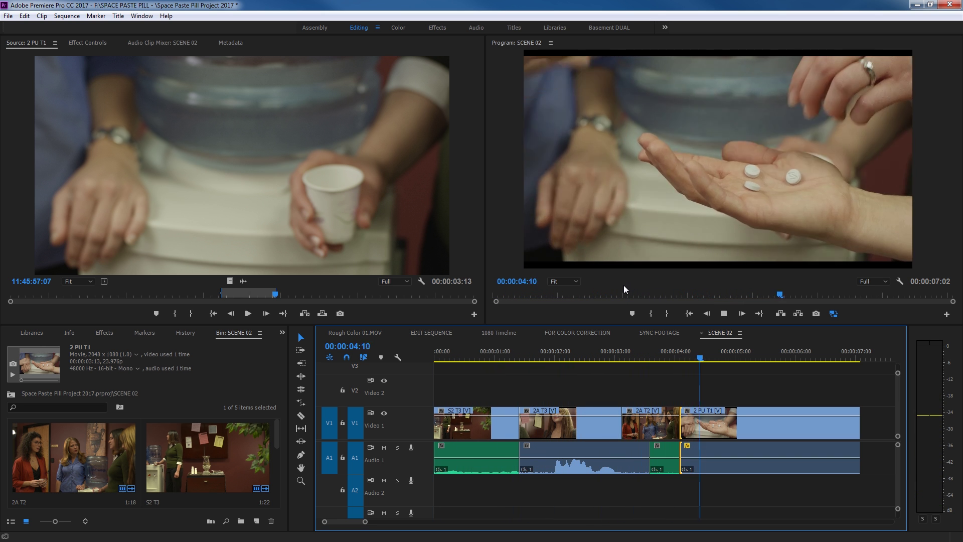
pyautogui.press('space')
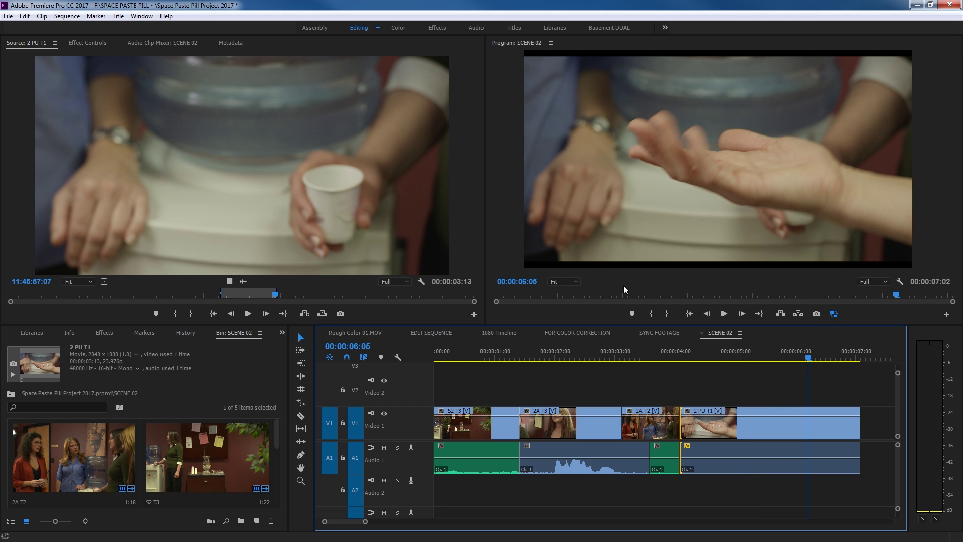
pyautogui.press('Up')
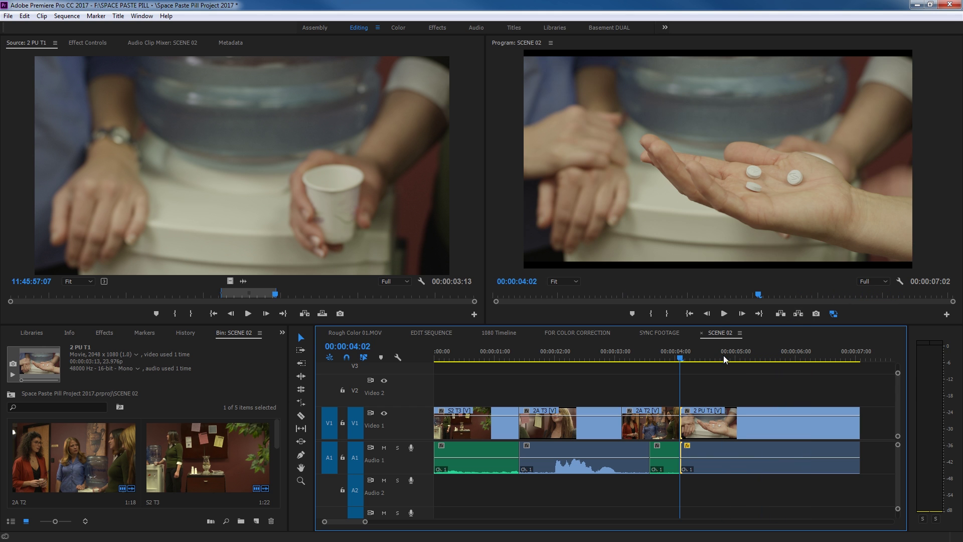
# Open the cut between 2A T2 and 2 PU T1 in the maximized trim view and set it to a rolling trim.
pyautogui.press('t')
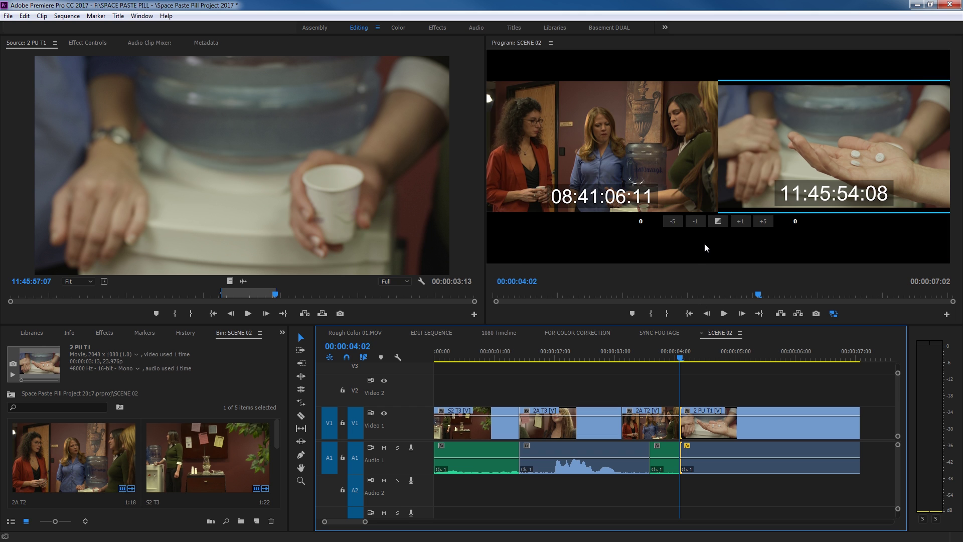
pyautogui.press('`')
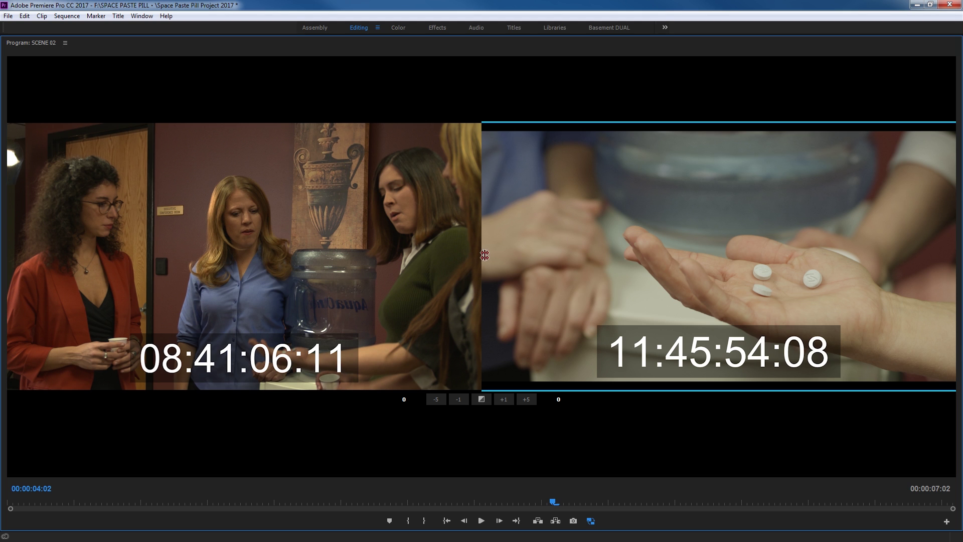
pyautogui.click(482, 239)
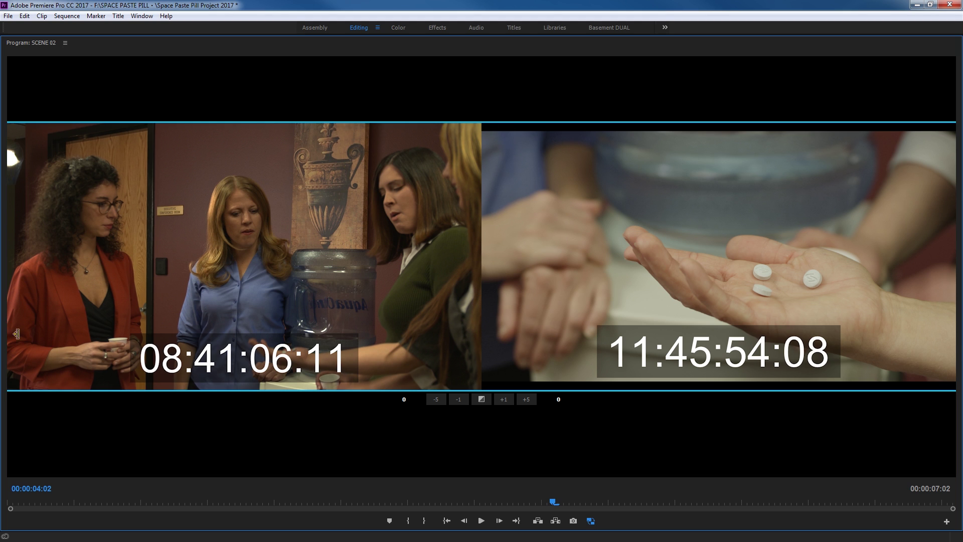
pyautogui.click(509, 232)
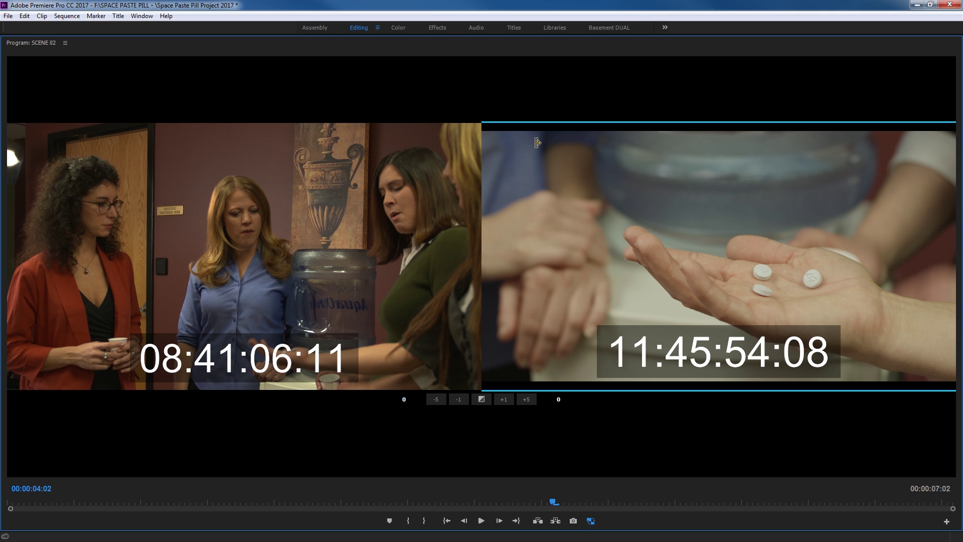
pyautogui.click(372, 234)
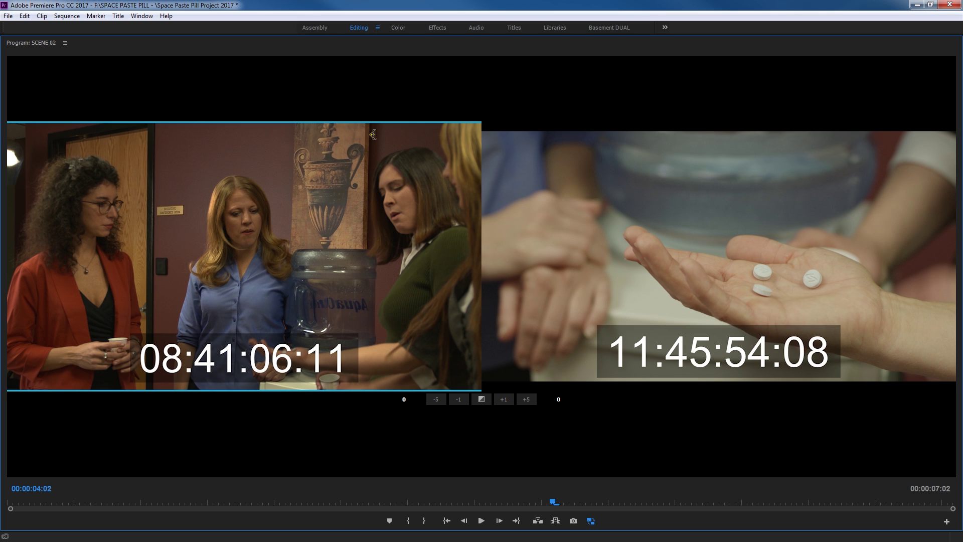
pyautogui.click(480, 222)
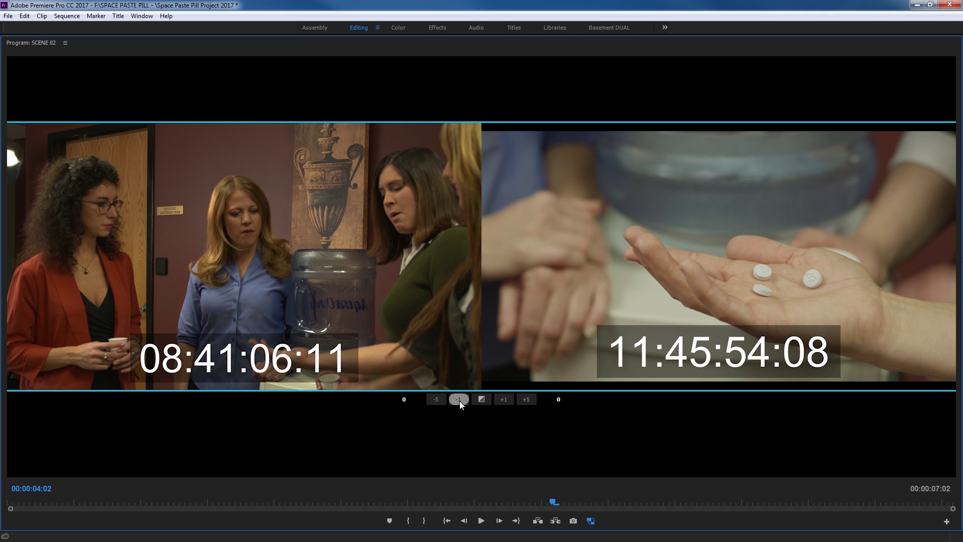
# Restore the panel layout and roll the cut between 2A T2 and 2 PU T1 five frames earlier.
pyautogui.press('`')
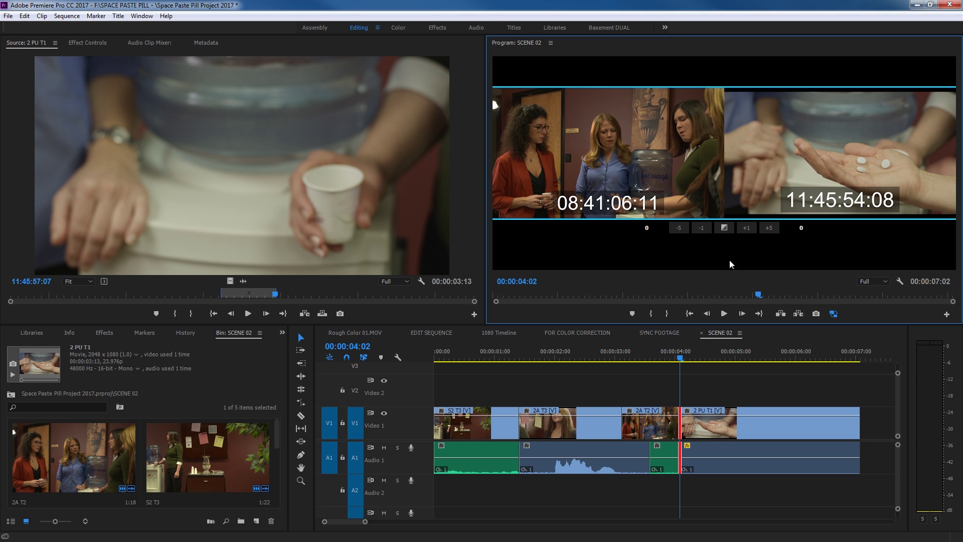
pyautogui.click(704, 230)
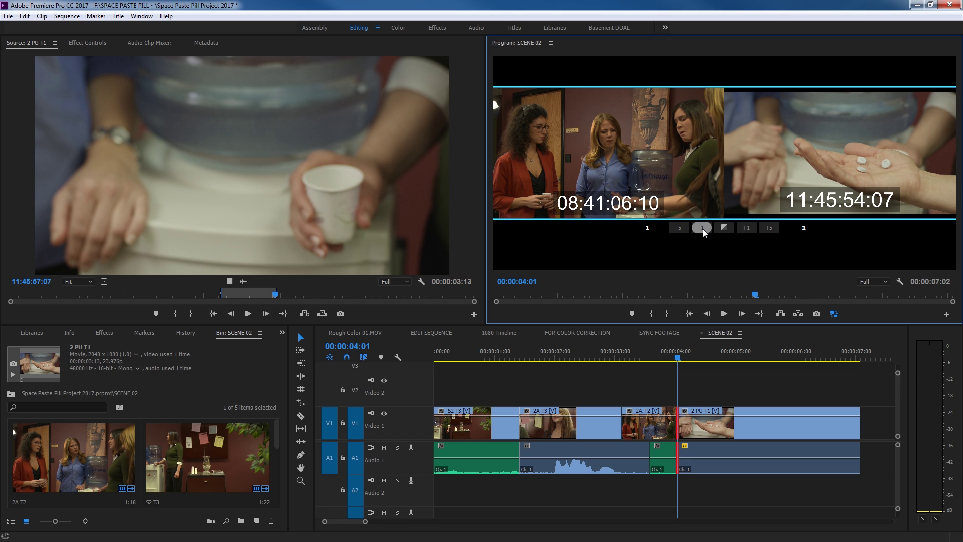
pyautogui.click(704, 231)
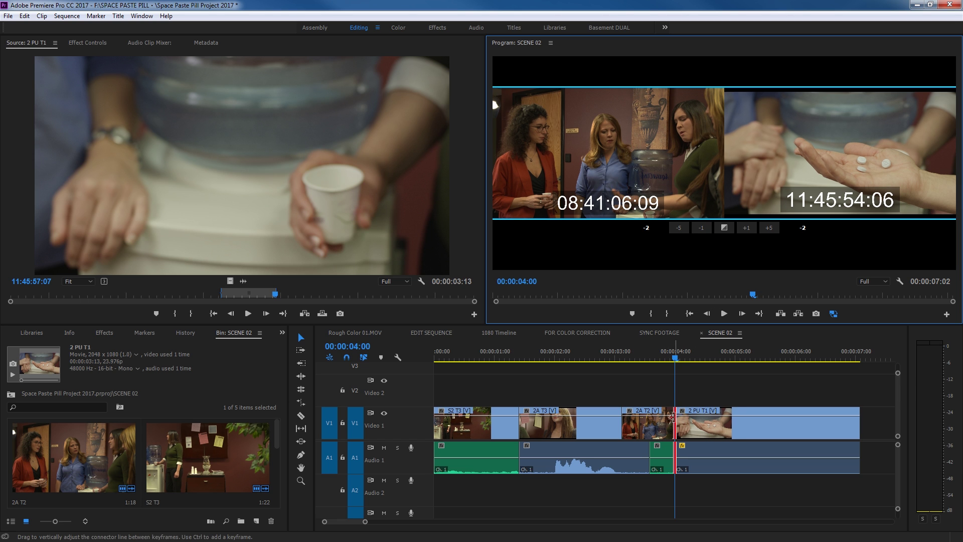
pyautogui.hotkey('ctrl', 'Left')
pyautogui.hotkey('ctrl', 'Left')
pyautogui.hotkey('ctrl', 'Left')
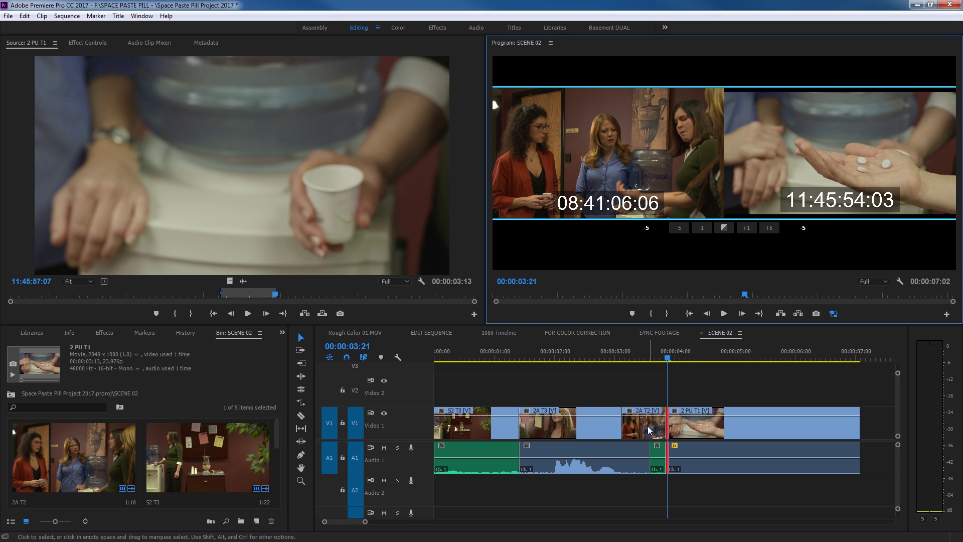
# Roll the same cut forward to 08:41:06:16 on 2A T2, and roll it back five frames to 08:41:06:11.
pyautogui.hotkey('ctrl', 'shift', 'Right')
pyautogui.click(747, 232)
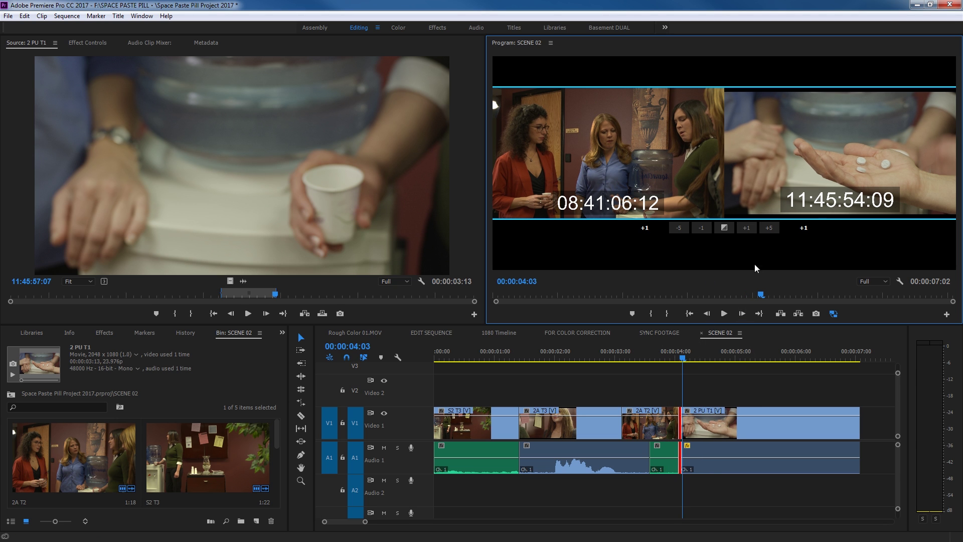
pyautogui.click(769, 228)
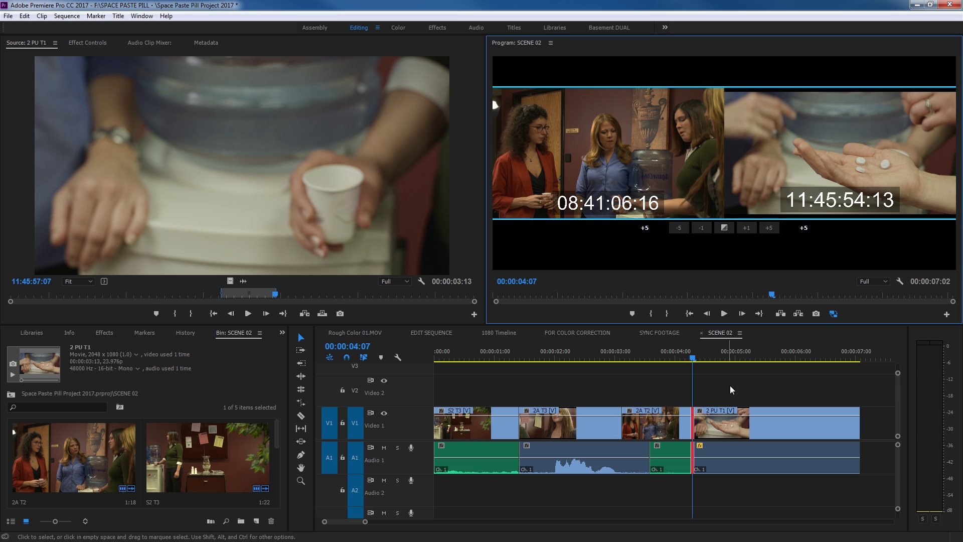
pyautogui.hotkey('ctrl', 'shift', 'Left')
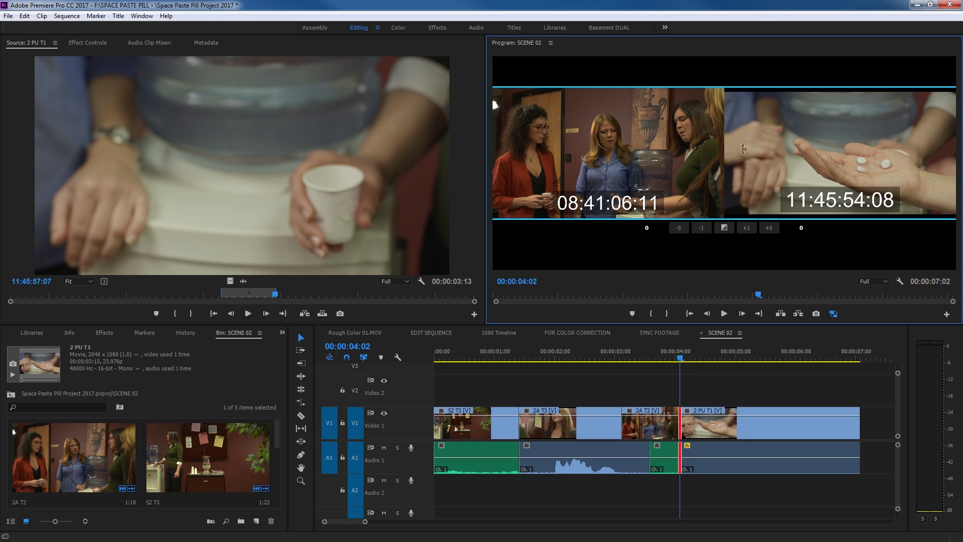
# Ripple trim only the start of 2 PU T1 to 11:45:54:13.
pyautogui.click(745, 140)
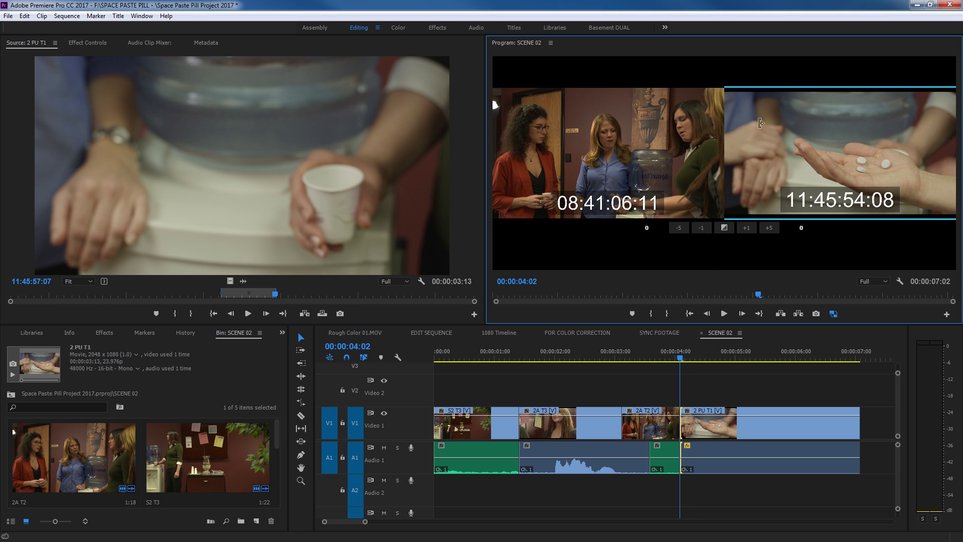
pyautogui.click(747, 227)
pyautogui.click(746, 228)
pyautogui.click(746, 228)
pyautogui.click(747, 227)
pyautogui.click(747, 228)
pyautogui.click(746, 228)
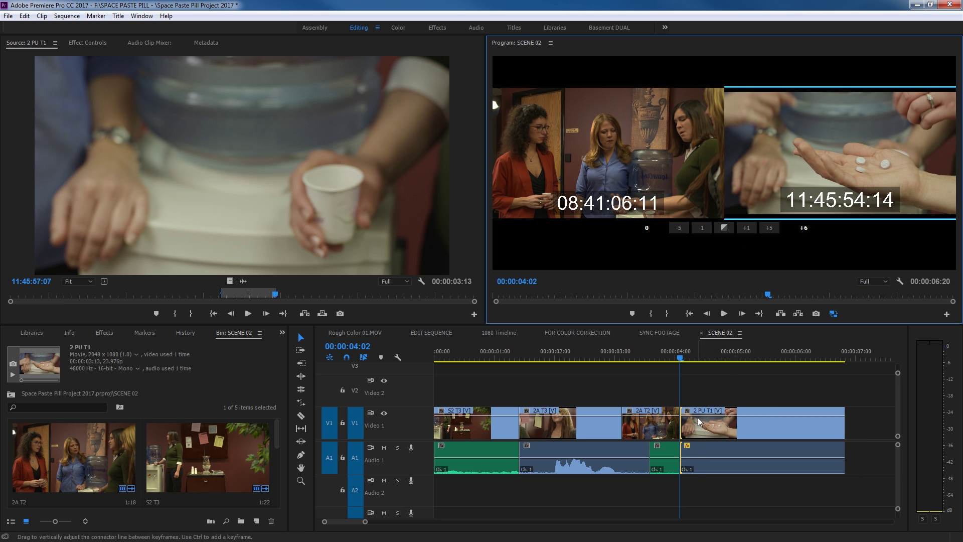
pyautogui.click(769, 228)
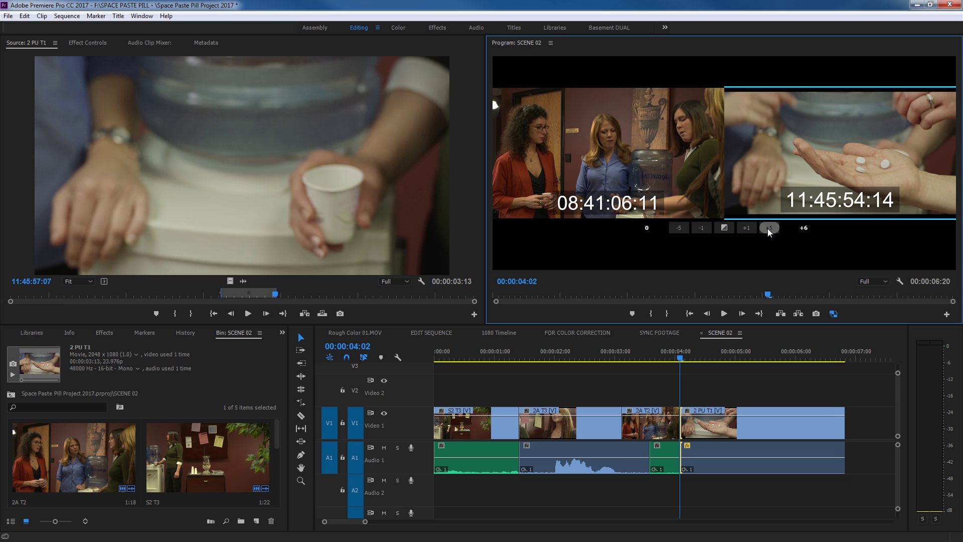
pyautogui.click(703, 231)
pyautogui.click(687, 230)
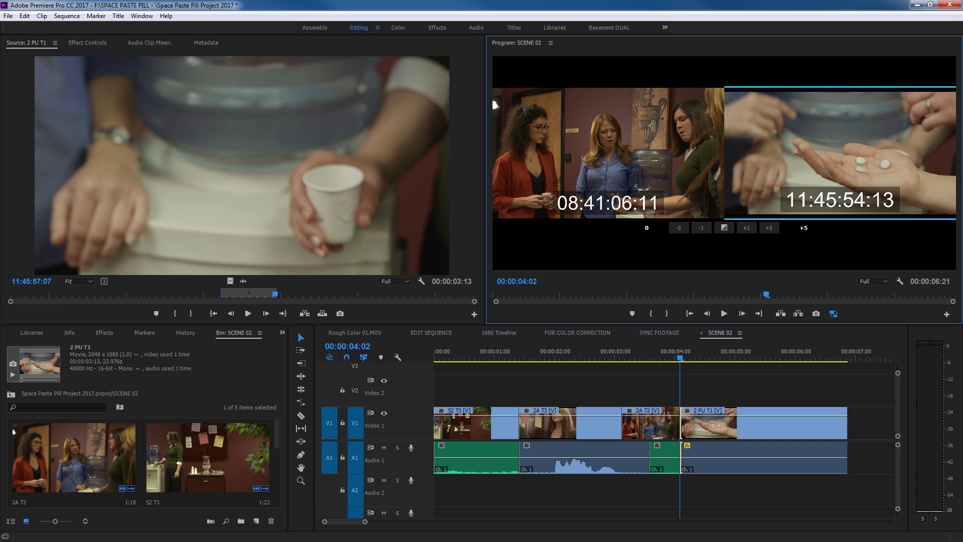
# Maximize the trim view and roll the cut three frames earlier, to 08:41:06:08 on 2A T2 and 11:45:54:10 on 2 PU T1.
pyautogui.press('`')
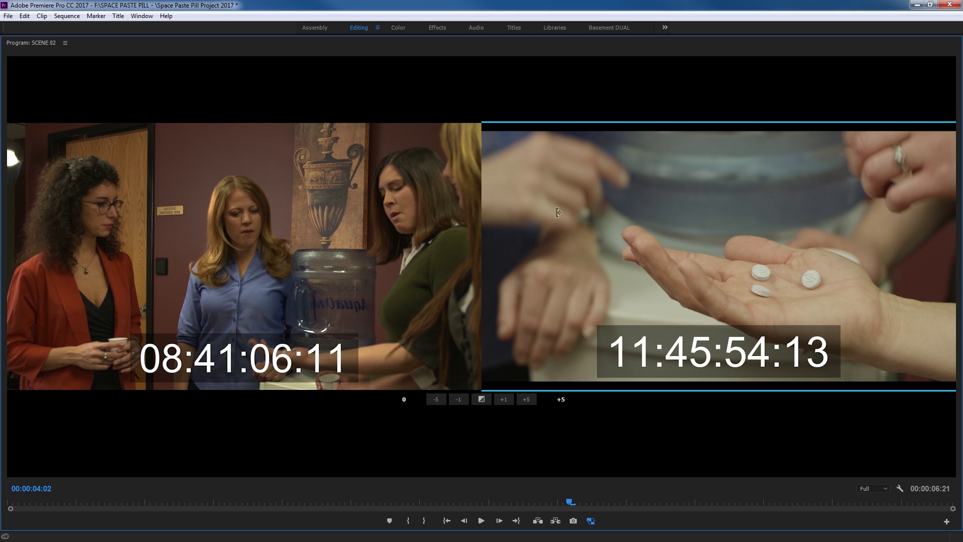
pyautogui.click(420, 213)
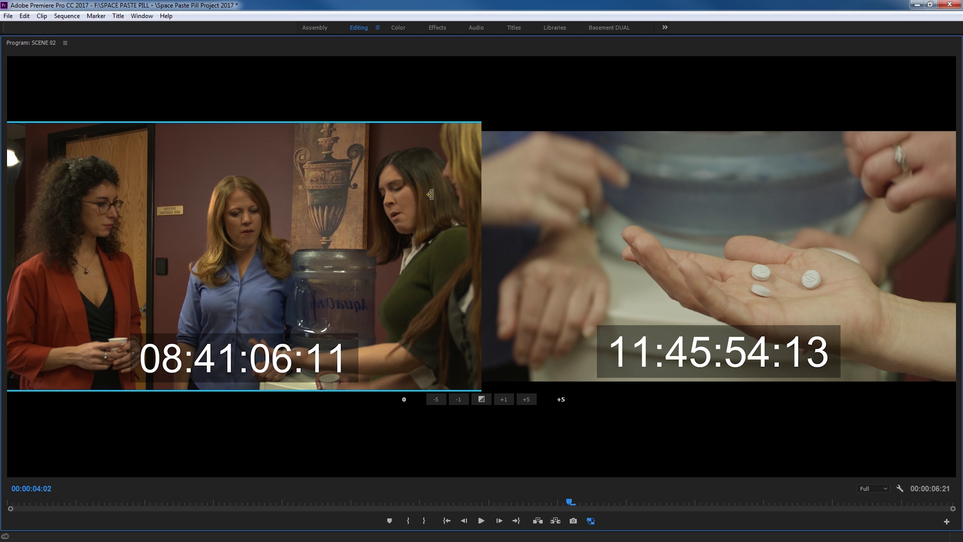
pyautogui.click(479, 214)
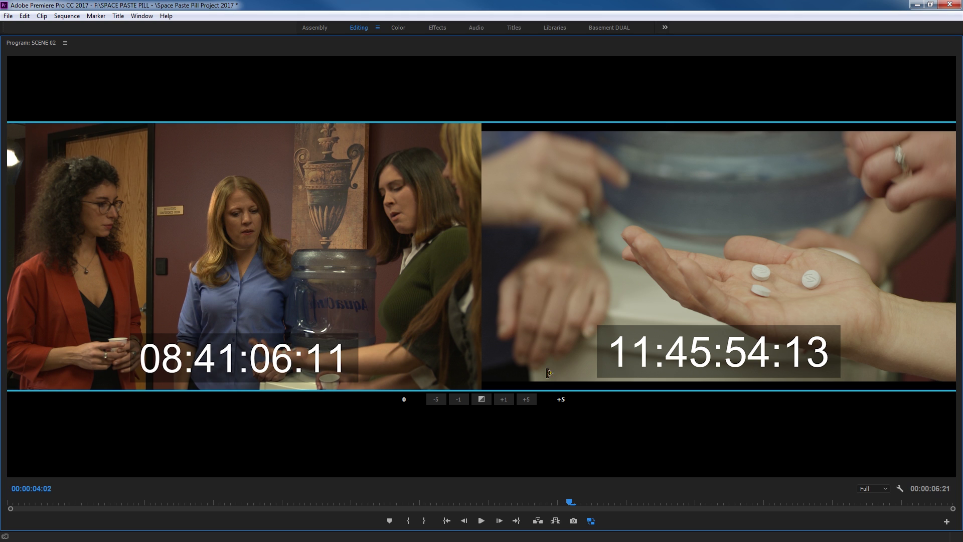
pyautogui.click(463, 399)
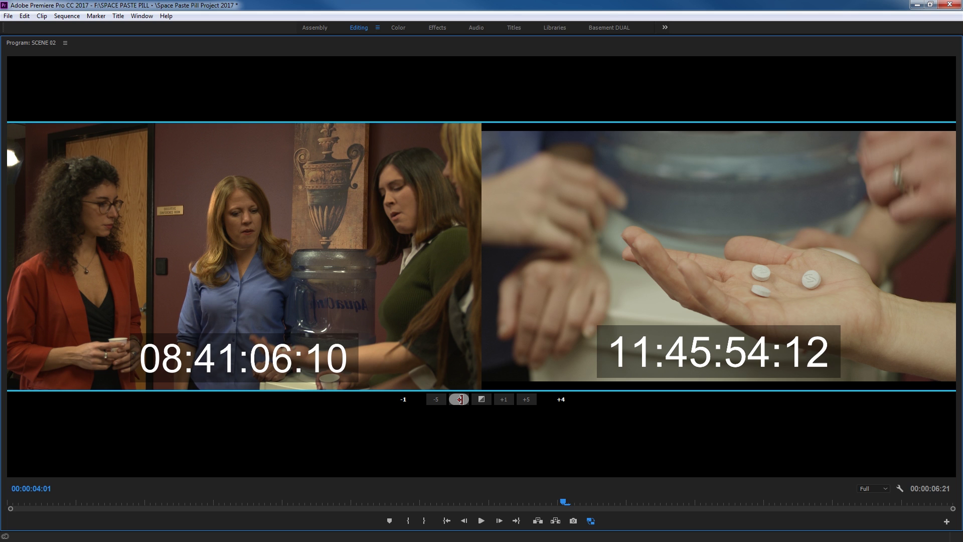
pyautogui.click(461, 399)
pyautogui.click(461, 399)
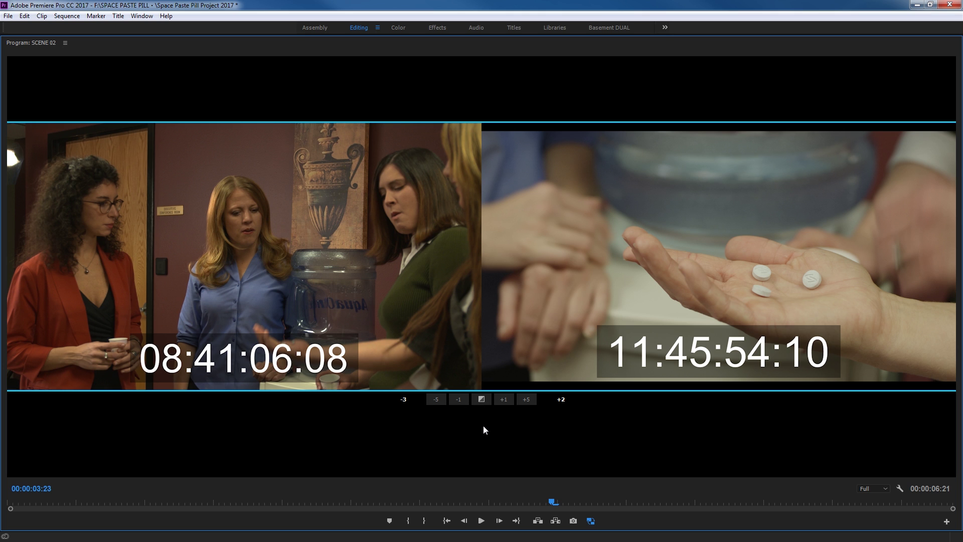
# Roll the cut to 08:41:06:19 on 2A T2 and 11:45:54:21 on 2 PU T1, and restore the panel layout.
pyautogui.hotkey('ctrl', 'shift', 'Left')
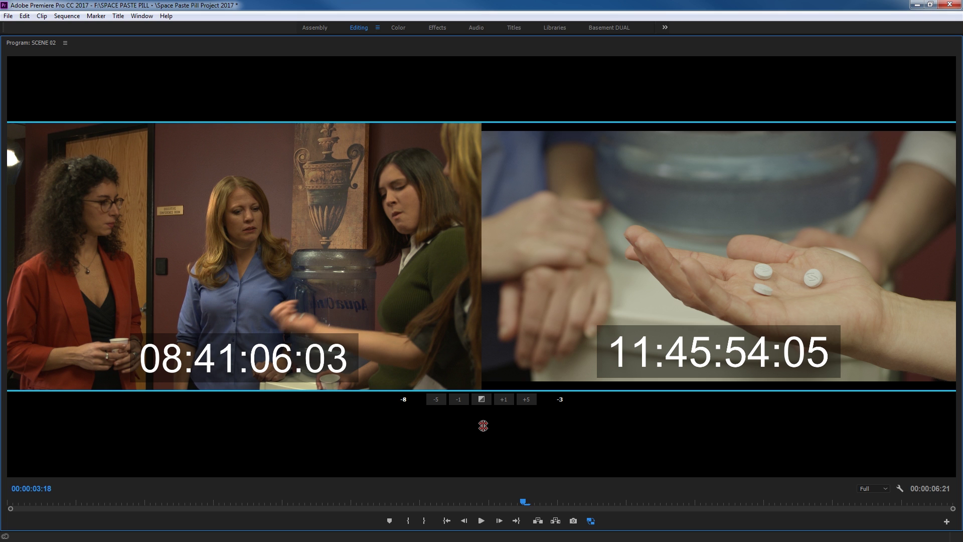
pyautogui.hotkey('ctrl', 'shift', 'Right')
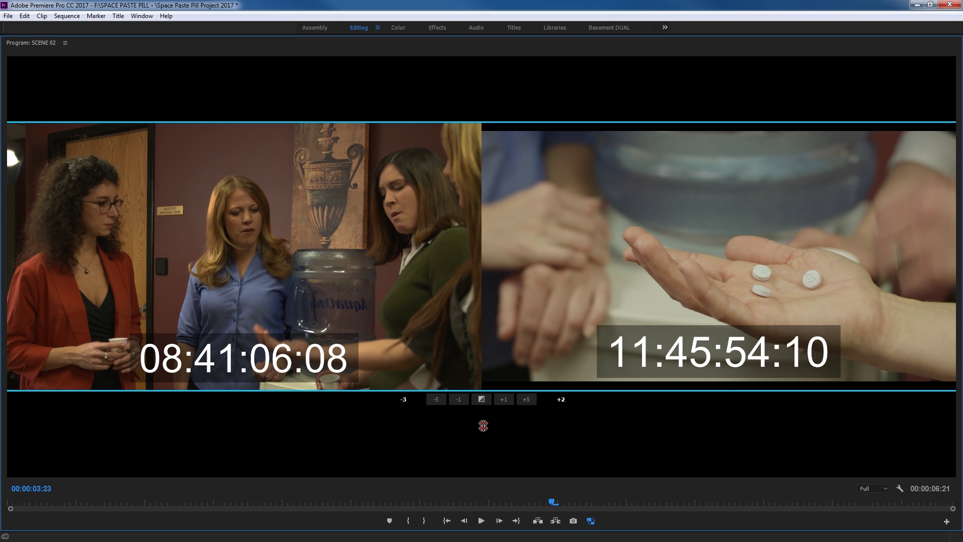
pyautogui.hotkey('ctrl', 'shift', 'Right')
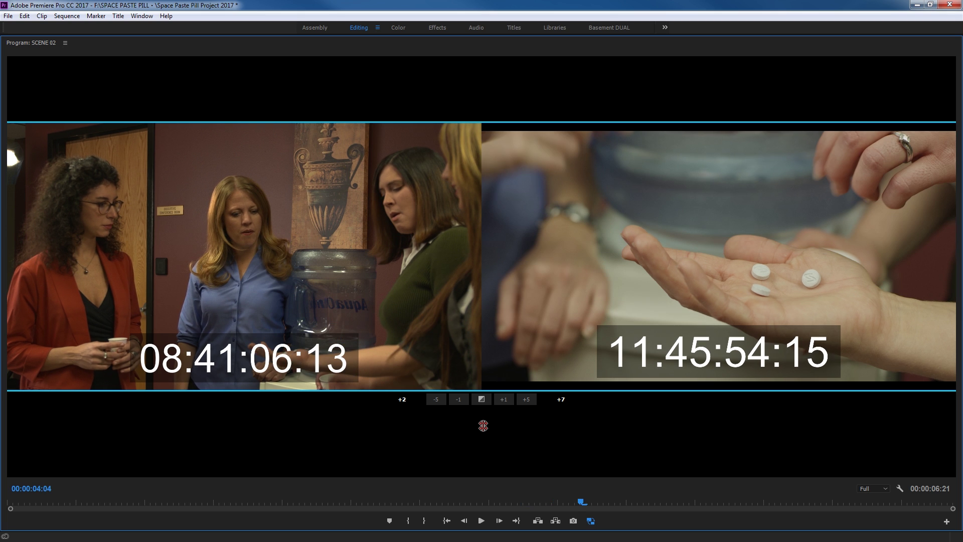
pyautogui.hotkey('ctrl', 'Right')
pyautogui.hotkey('ctrl', 'Right')
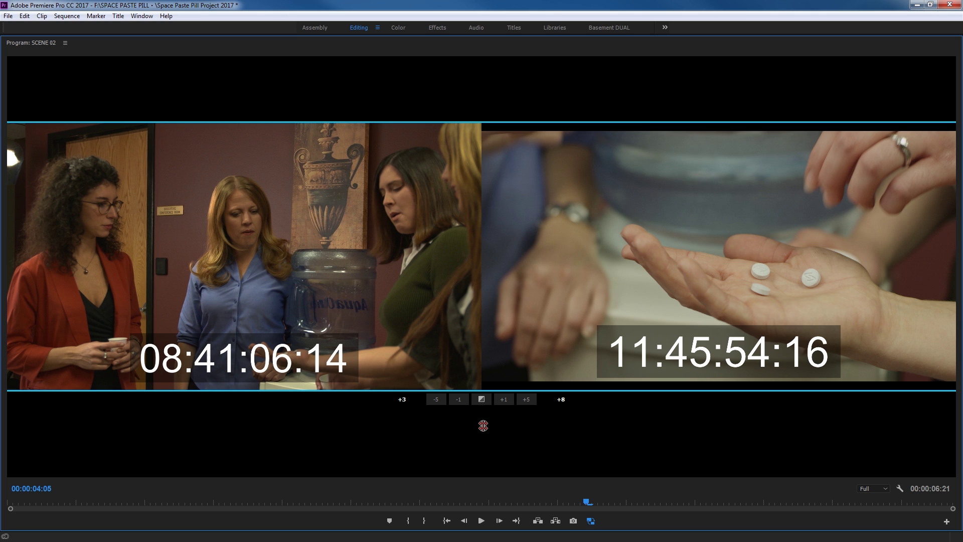
pyautogui.hotkey('ctrl', 'Right')
pyautogui.hotkey('ctrl', 'Right')
pyautogui.hotkey('ctrl', 'Right')
pyautogui.hotkey('ctrl', 'Right')
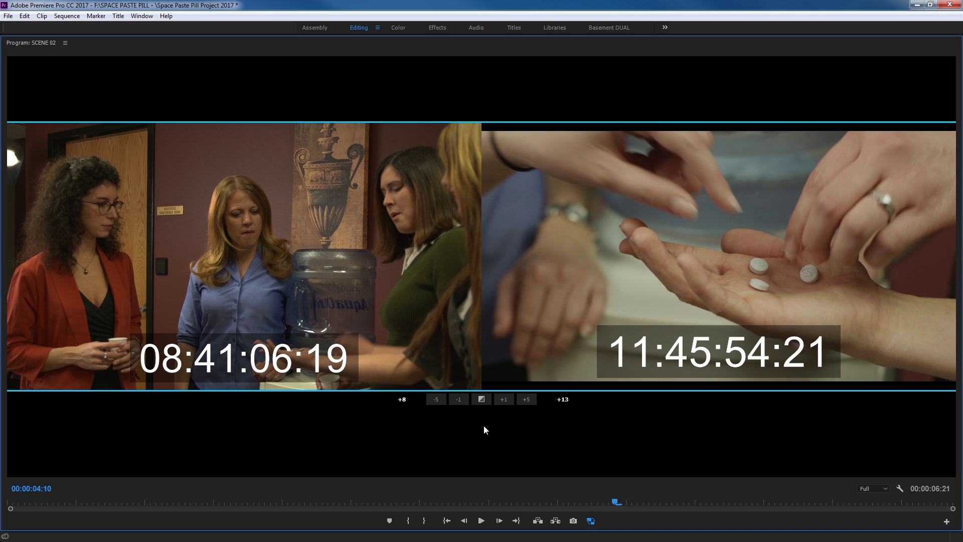
pyautogui.press('`')
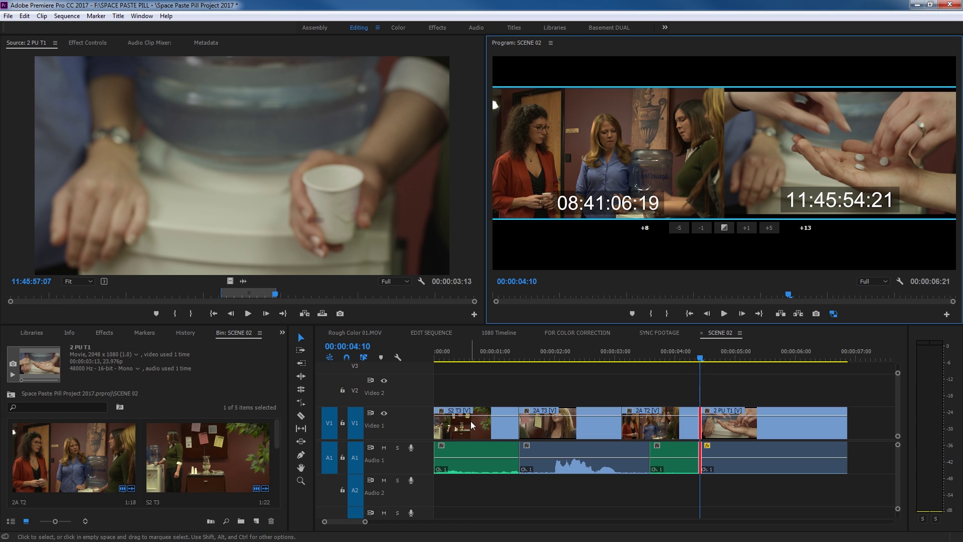